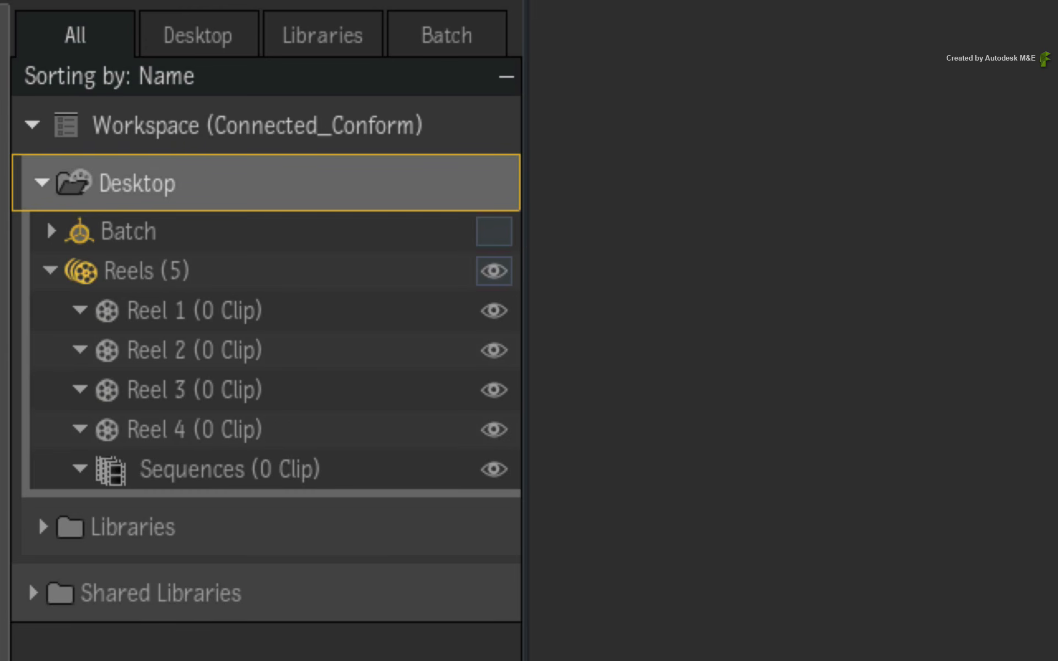
# Examine the desktop's reels and the Sequences reel, and expand Batch to look over its schematic reels.
pyautogui.click(379, 469)
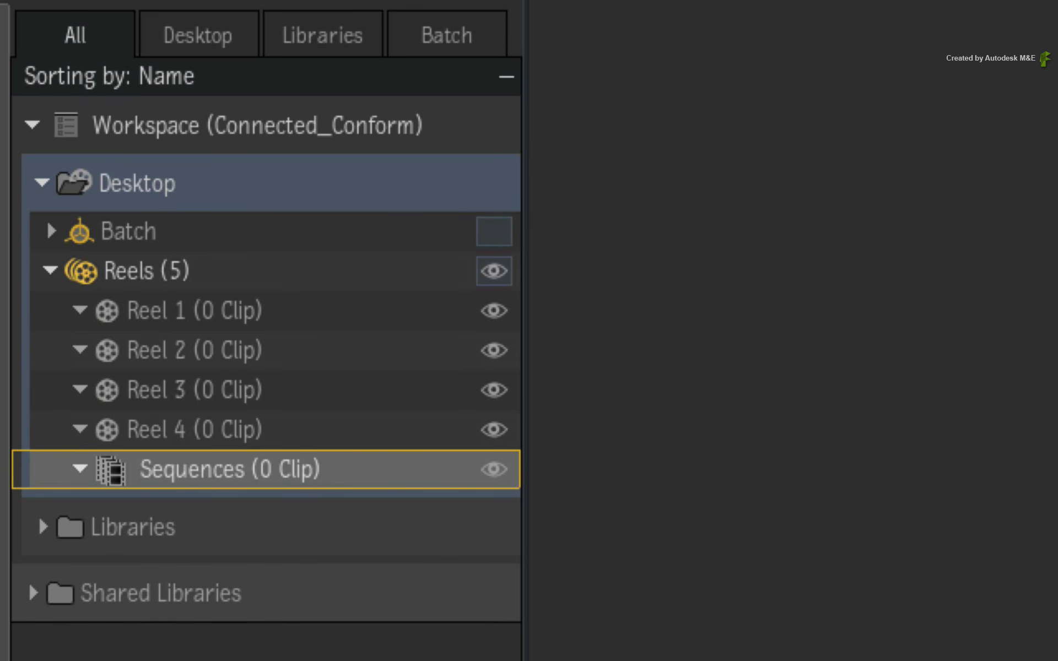
pyautogui.click(314, 301)
pyautogui.click(314, 345)
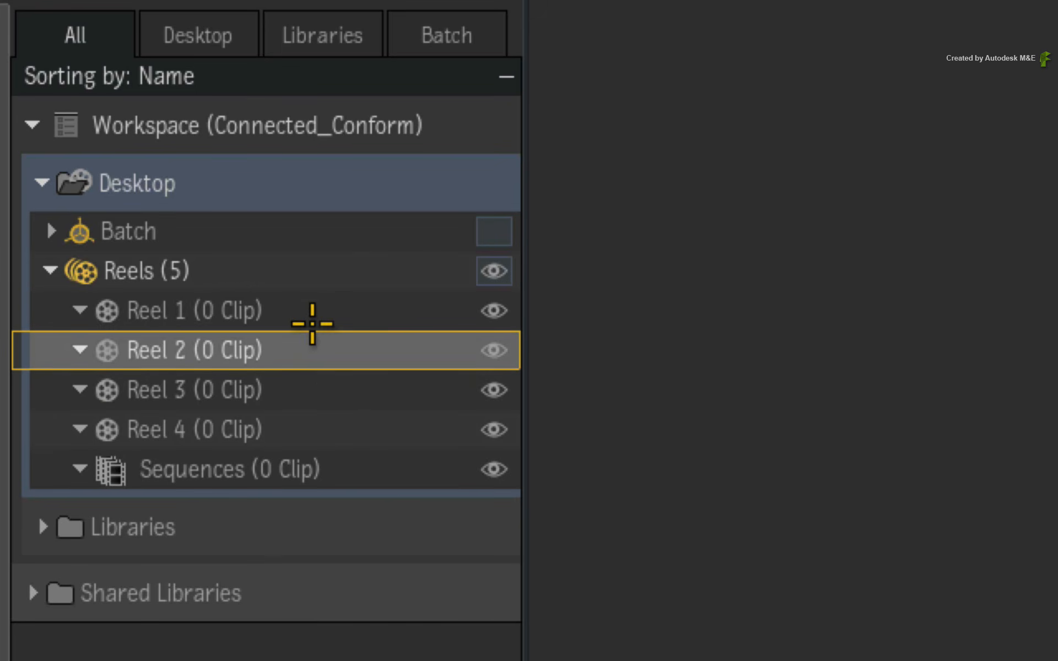
pyautogui.click(306, 310)
pyautogui.click(51, 231)
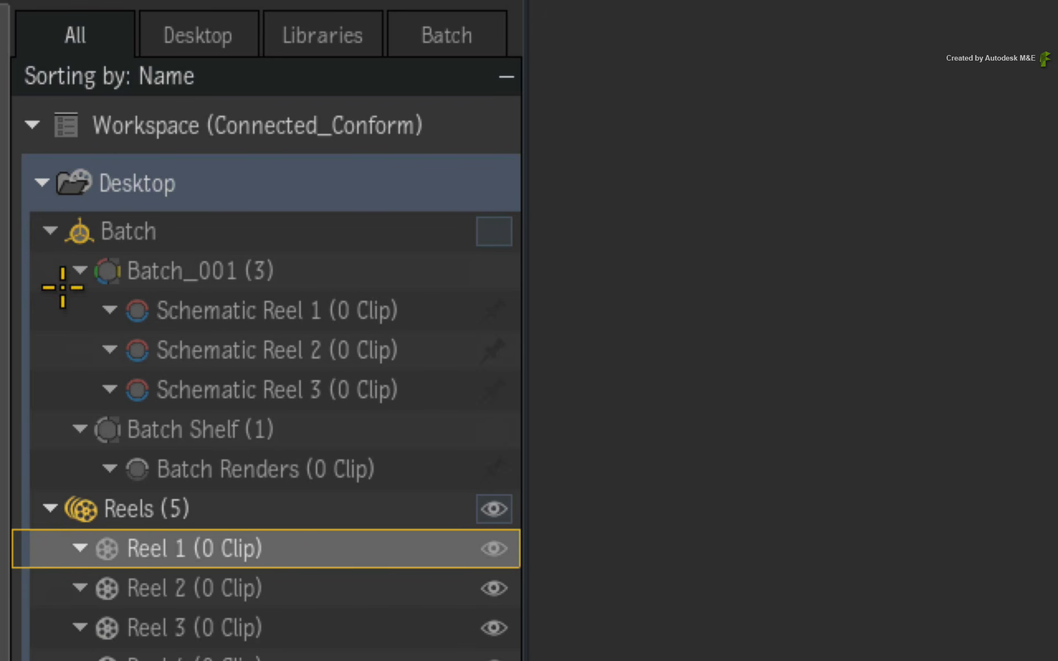
pyautogui.click(315, 309)
pyautogui.click(278, 346)
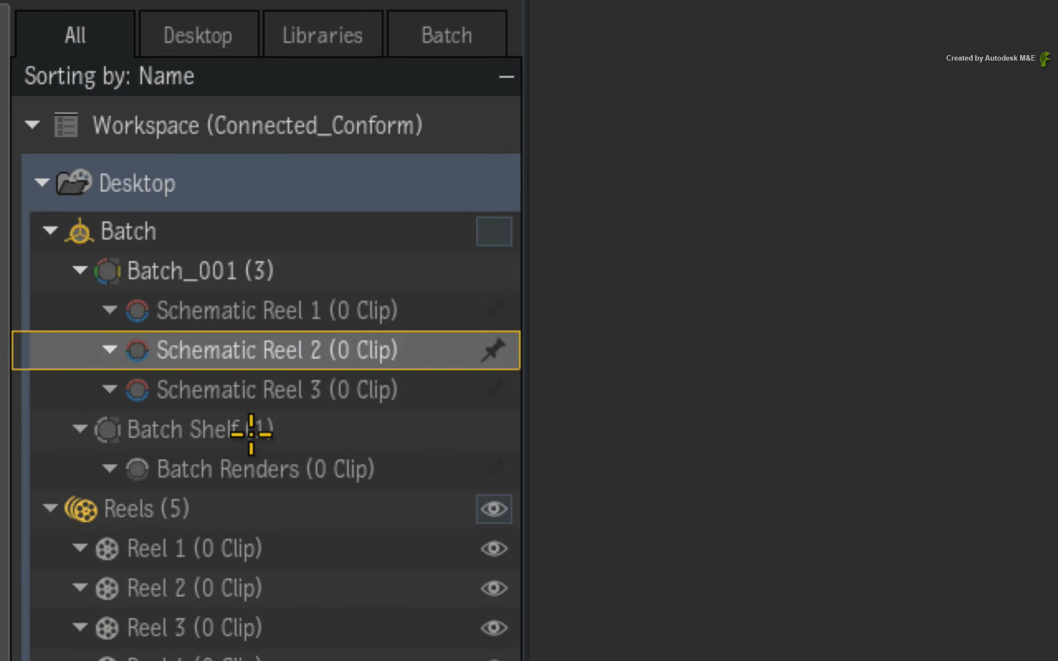
pyautogui.click(307, 549)
pyautogui.click(284, 588)
pyautogui.click(291, 626)
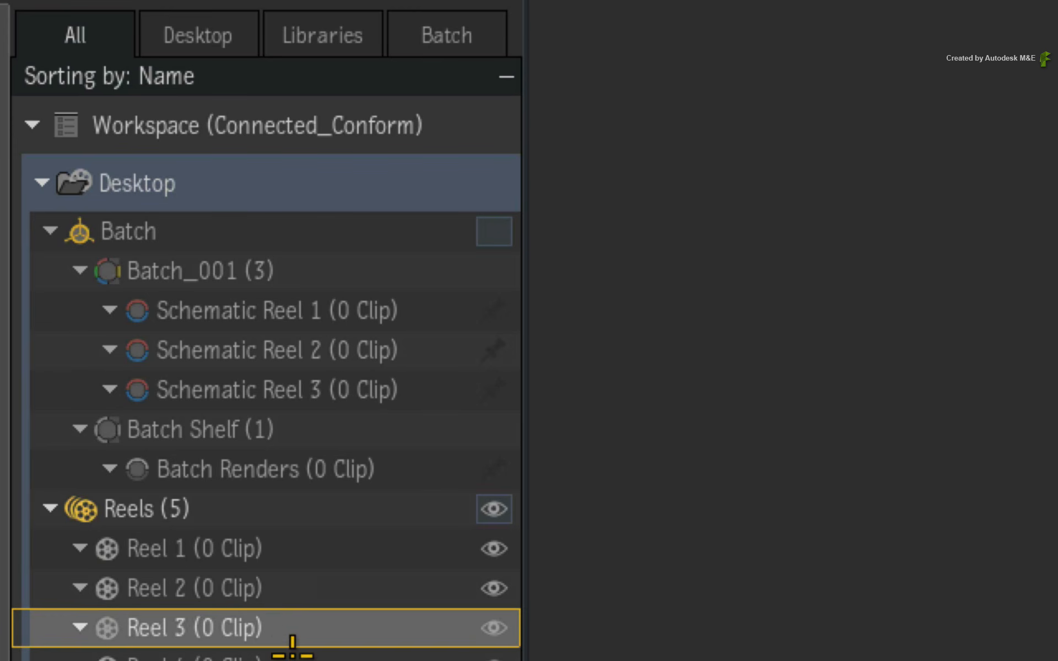
pyautogui.click(292, 656)
pyautogui.click(294, 548)
pyautogui.click(256, 310)
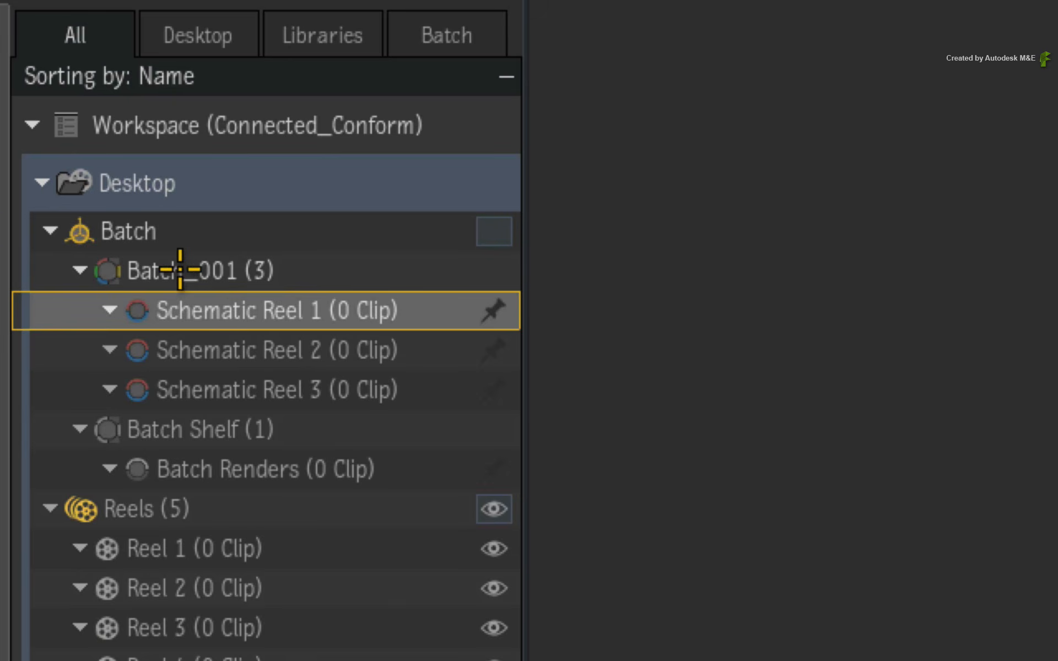
# Collapse the Batch_001 group and select the Sequences reel on the desktop.
pyautogui.click(88, 271)
pyautogui.click(81, 271)
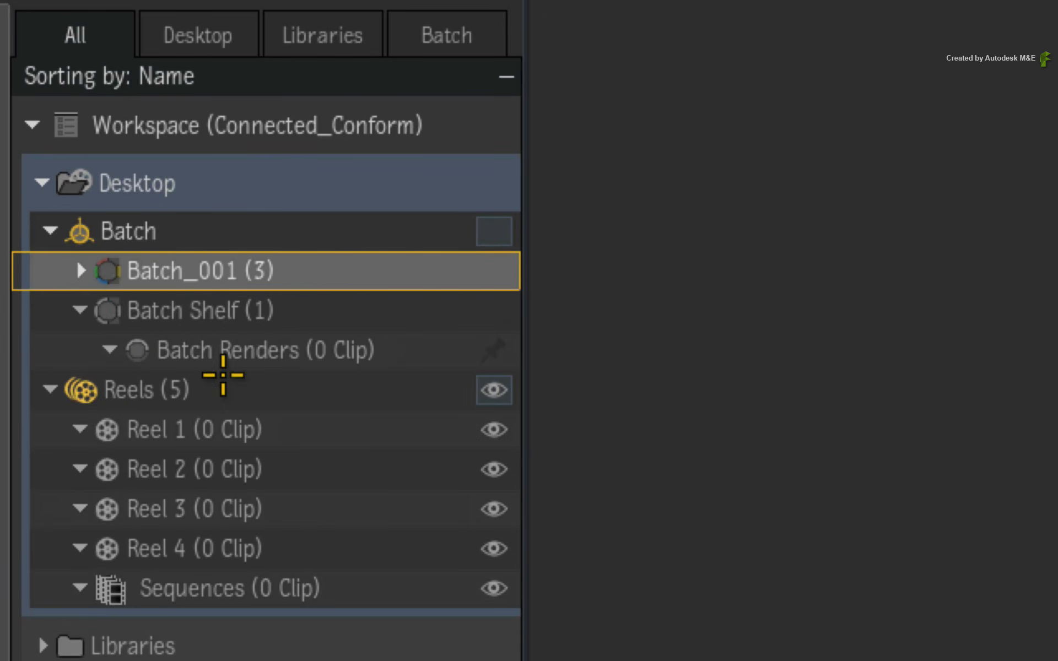
pyautogui.click(378, 592)
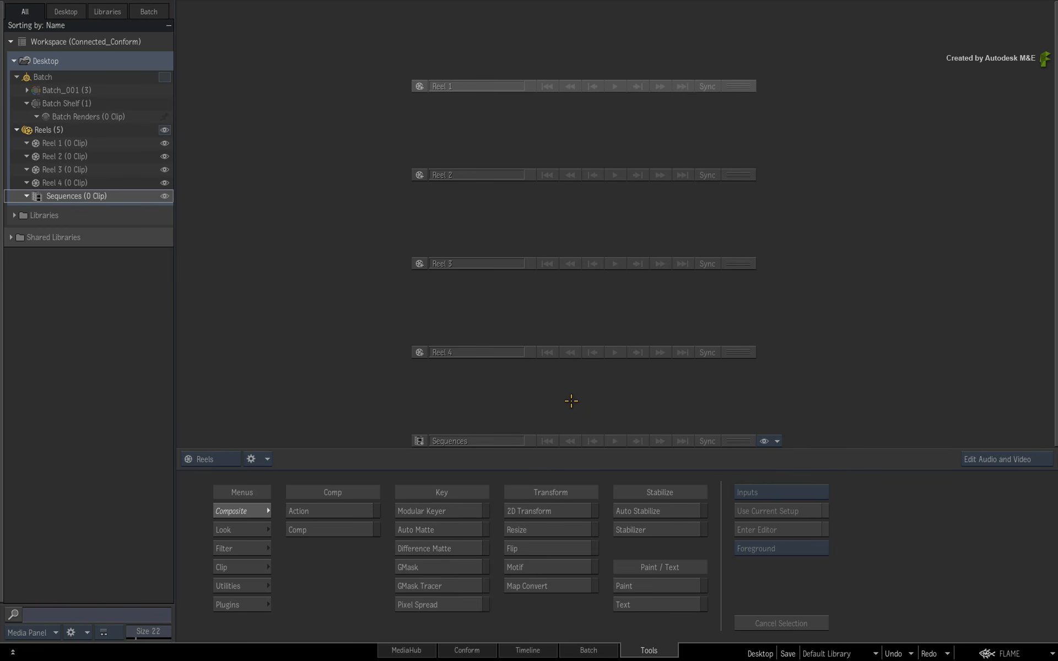
pyautogui.click(128, 196)
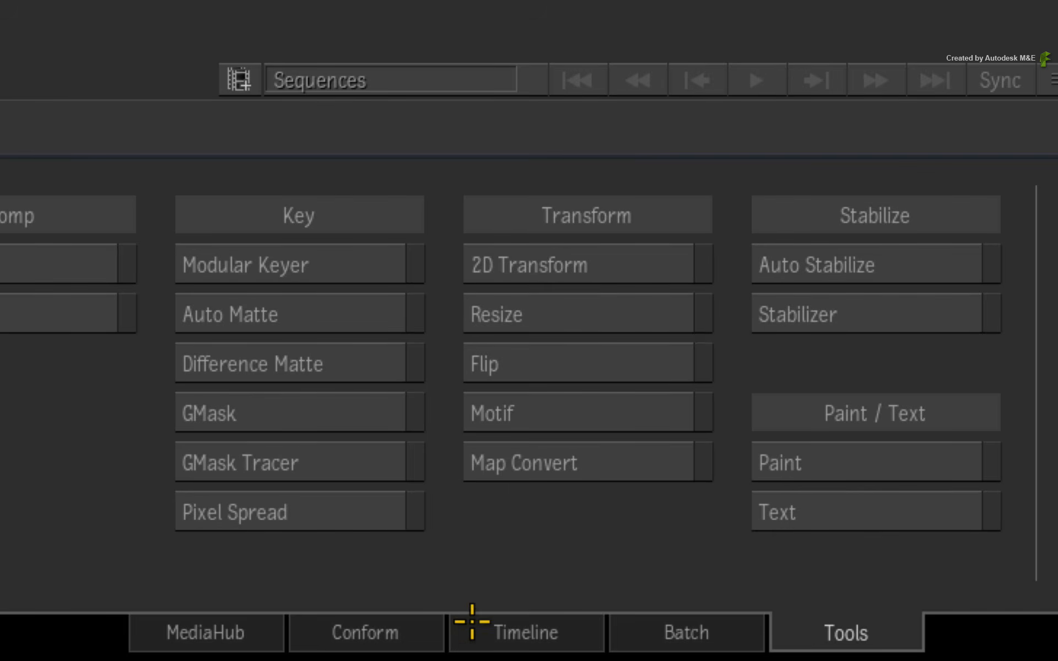
# Switch to the Conform view and start loading a new FCP XML/AAF/EDL.
pyautogui.click(489, 648)
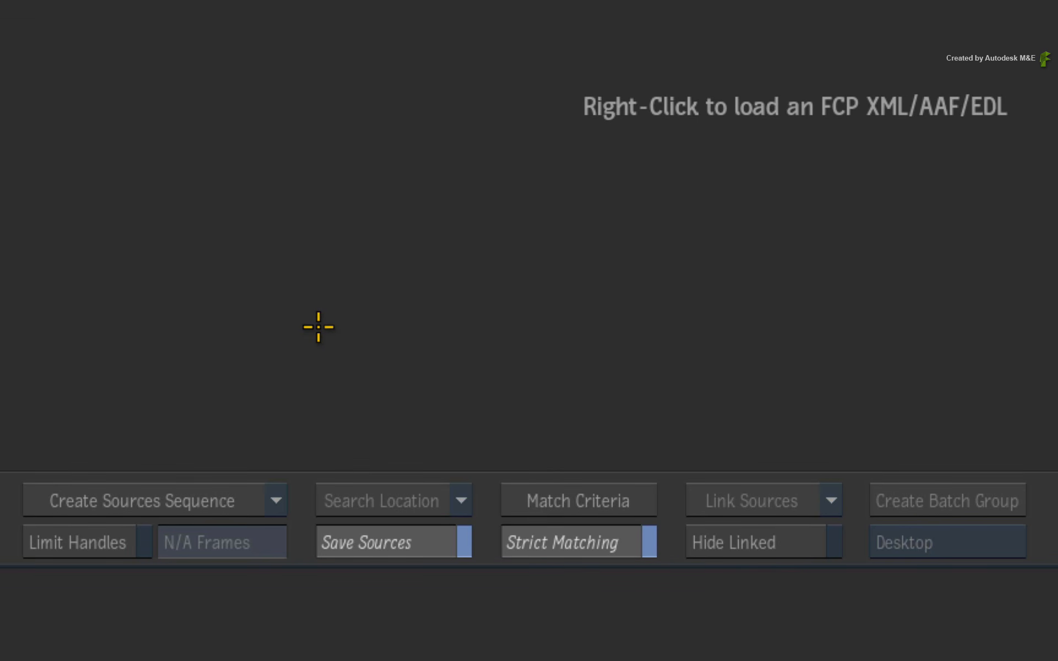
pyautogui.rightClick(594, 199)
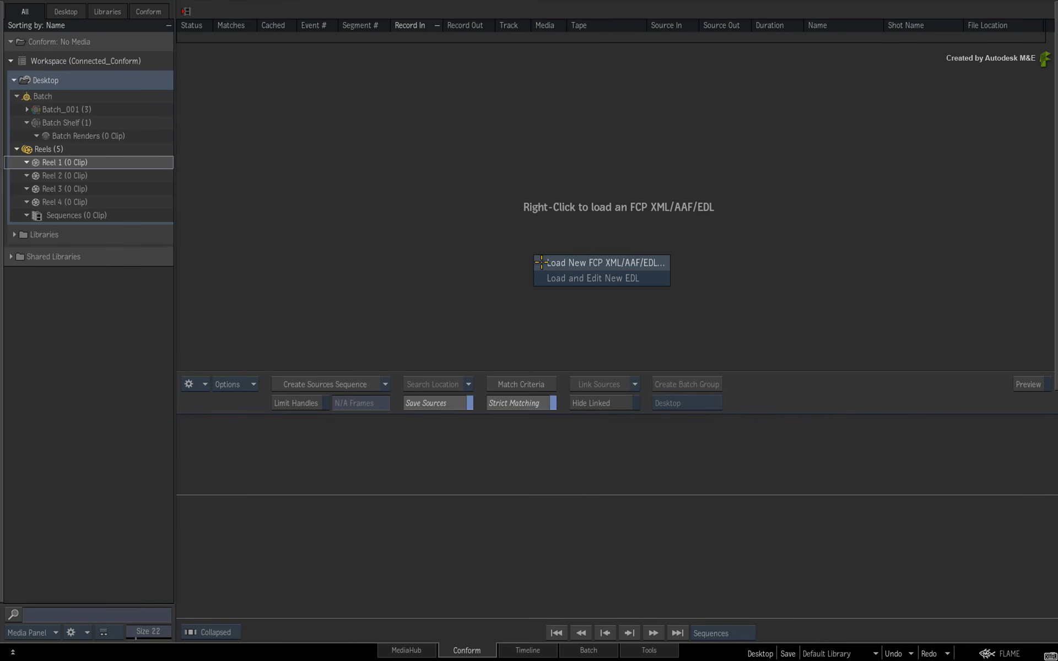
pyautogui.click(542, 263)
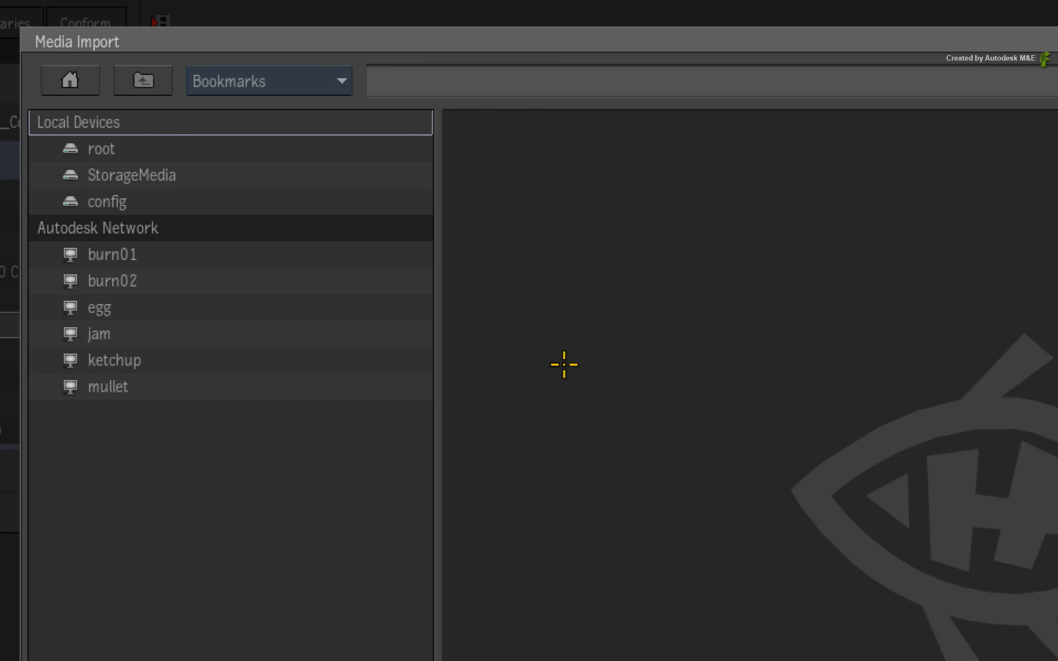
# Go to the bookmarked connected_conform_workflow location on StorageMedia and open its EDLs folder.
pyautogui.click(333, 88)
pyautogui.click(331, 130)
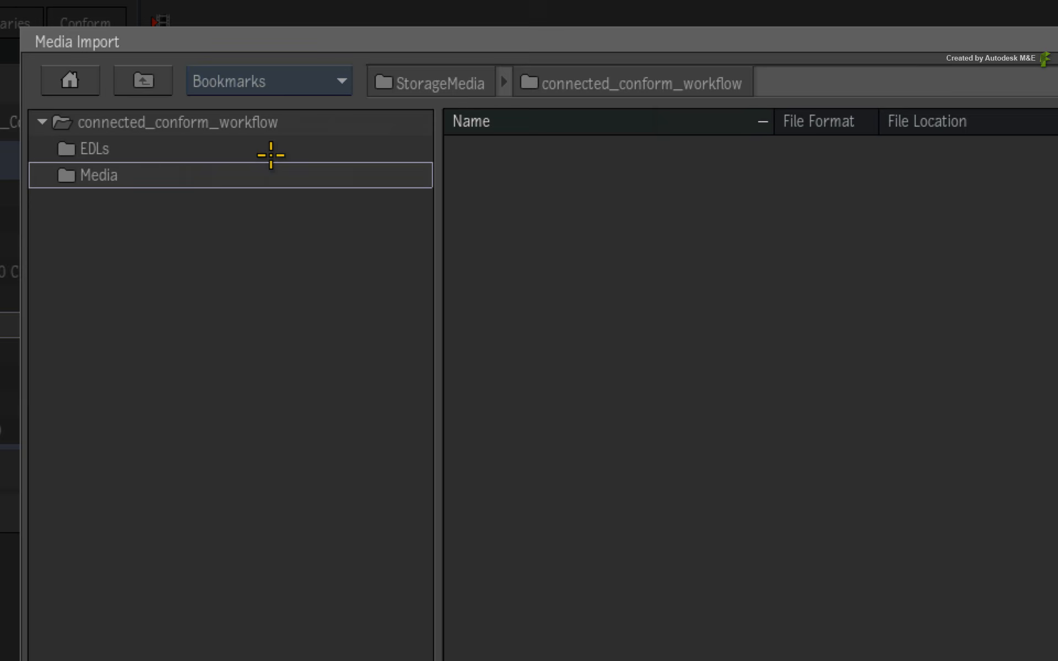
pyautogui.doubleClick(182, 154)
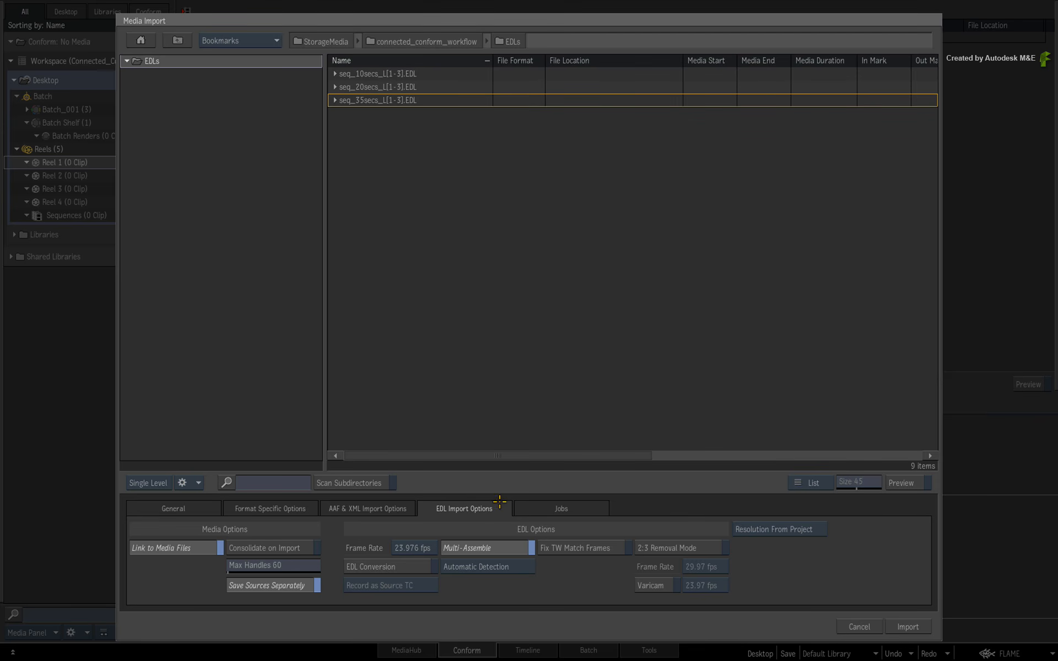
# Expand the seq_10secs, seq_20secs and seq_35secs EDL groups to list their individual L1 to L3 files.
pyautogui.click(441, 78)
pyautogui.click(435, 99)
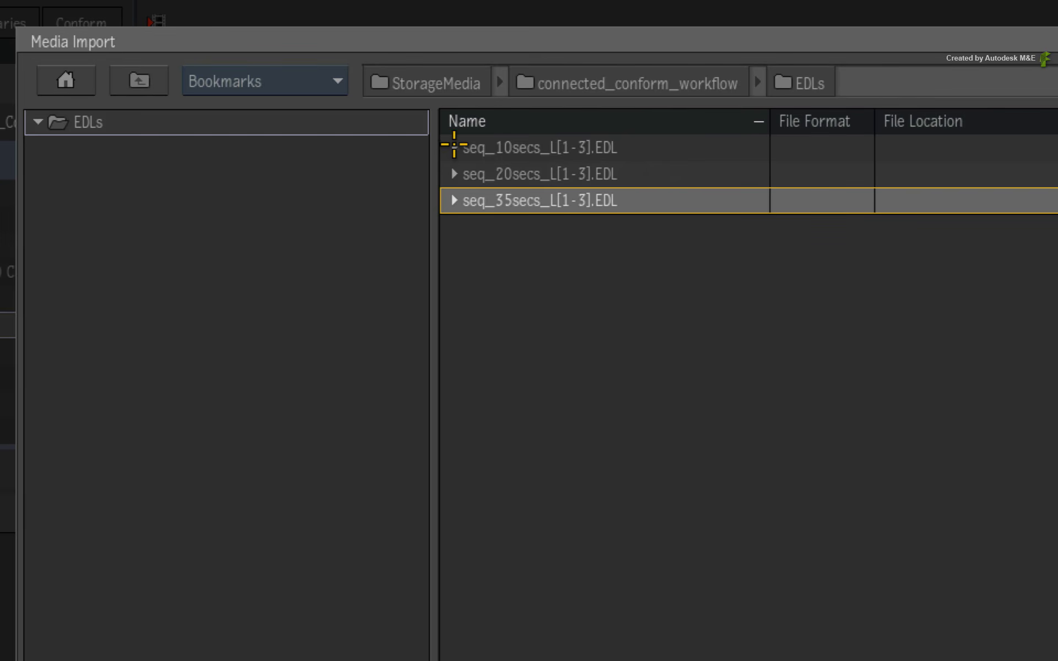
pyautogui.click(452, 145)
pyautogui.click(452, 253)
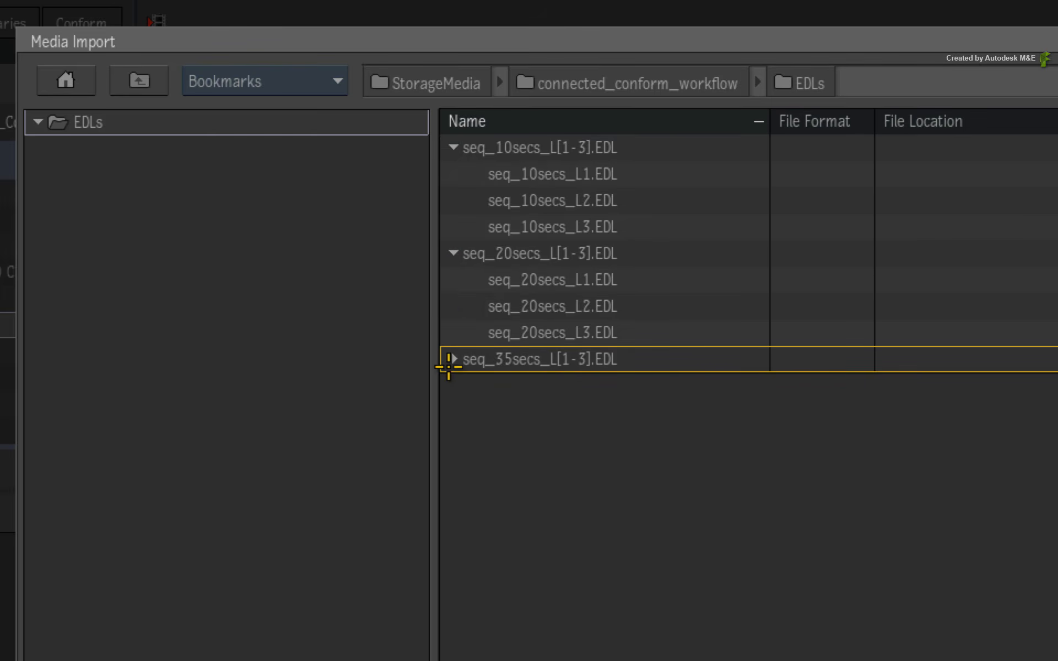
pyautogui.click(453, 359)
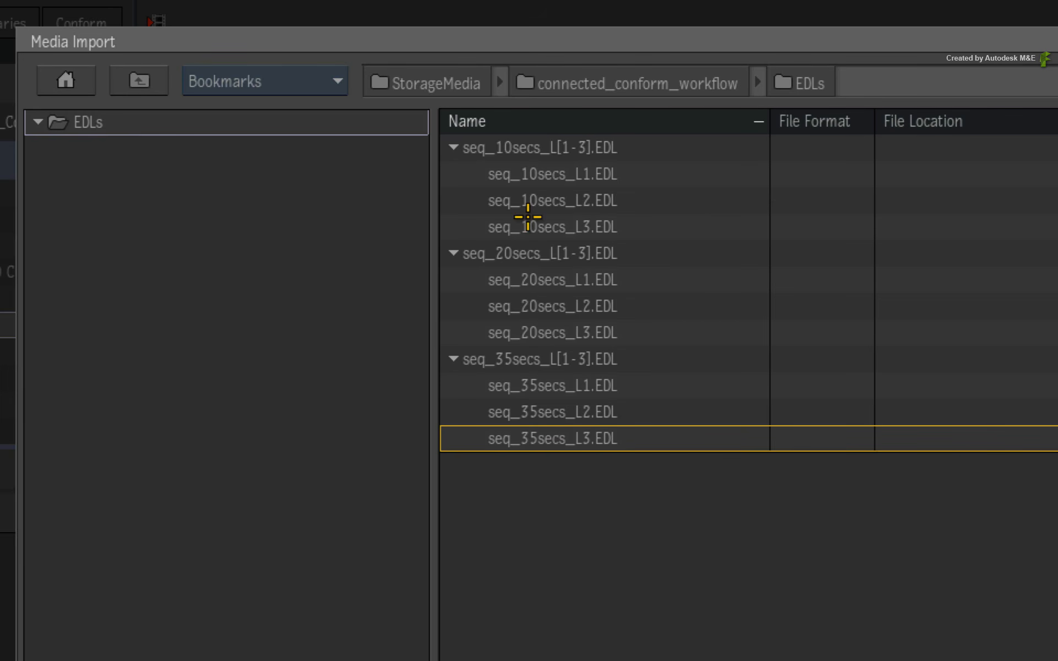
pyautogui.click(465, 147)
pyautogui.click(345, 175)
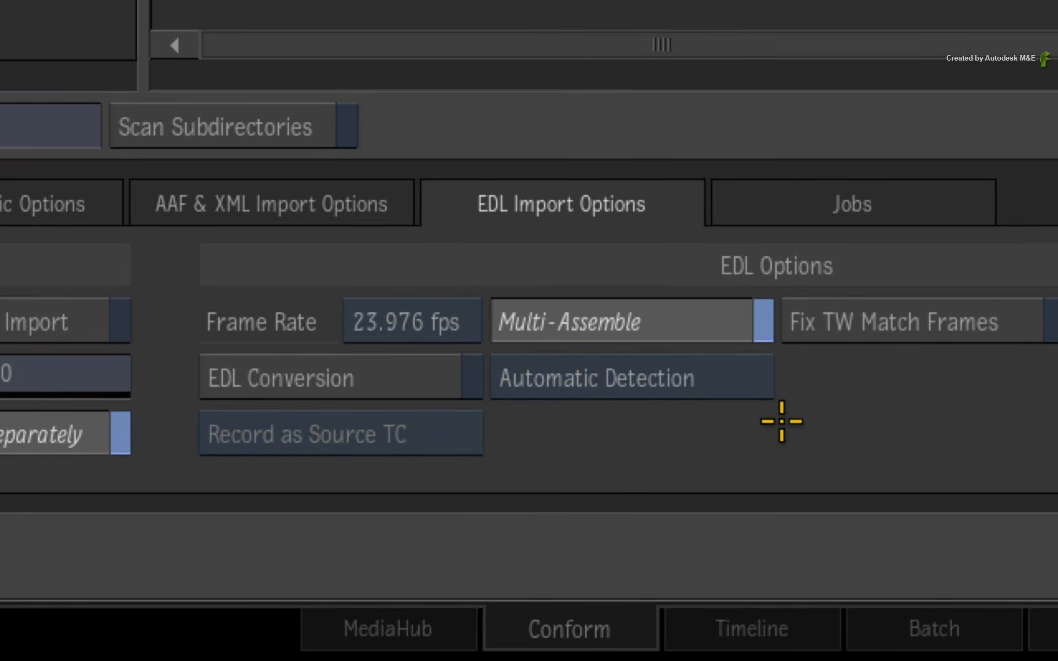
# Set the Multi-Assemble mode to Selection Order and try picking individual seq_10secs EDLs from the file list.
pyautogui.click(751, 379)
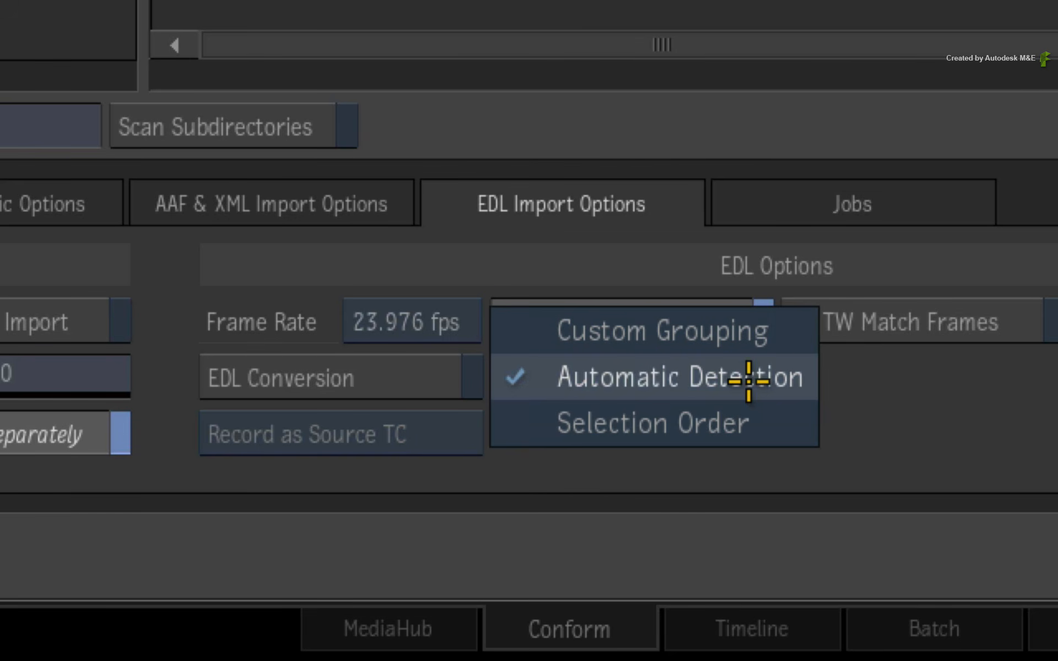
pyautogui.click(778, 429)
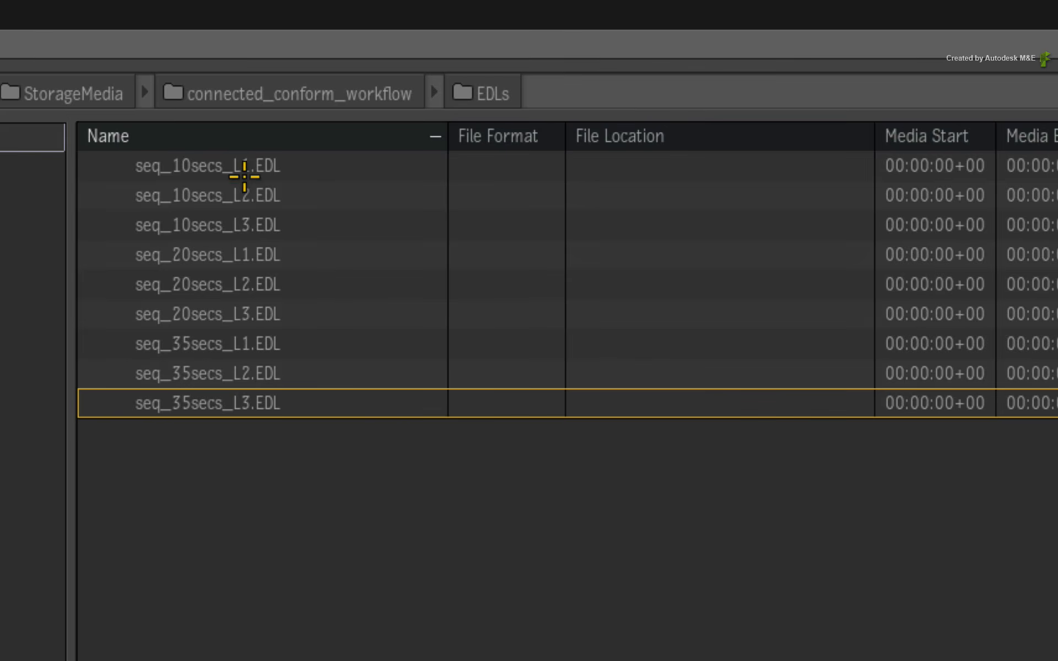
pyautogui.click(244, 176)
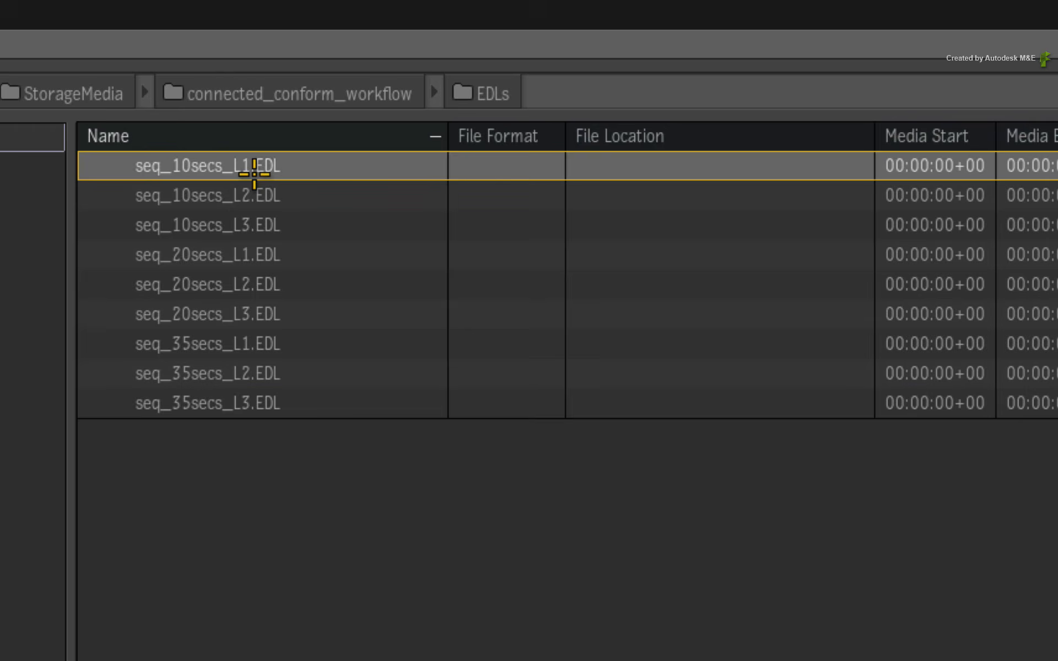
pyautogui.click(256, 223)
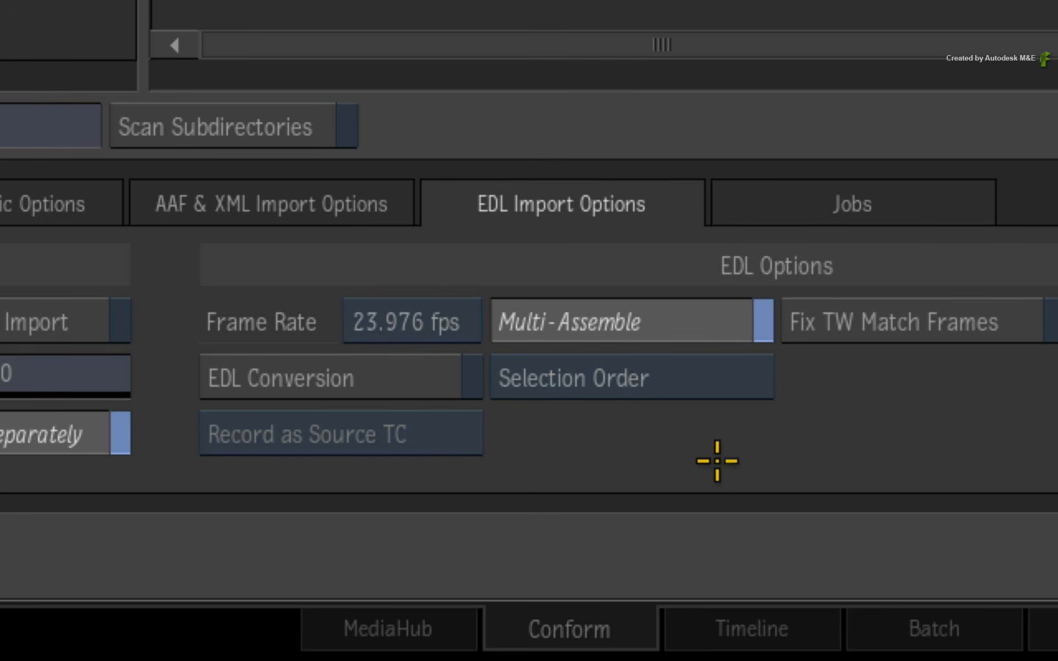
# Set the Multi-Assemble mode to Custom Grouping and import all the seq_10secs, seq_20secs and seq_35secs EDLs.
pyautogui.click(736, 378)
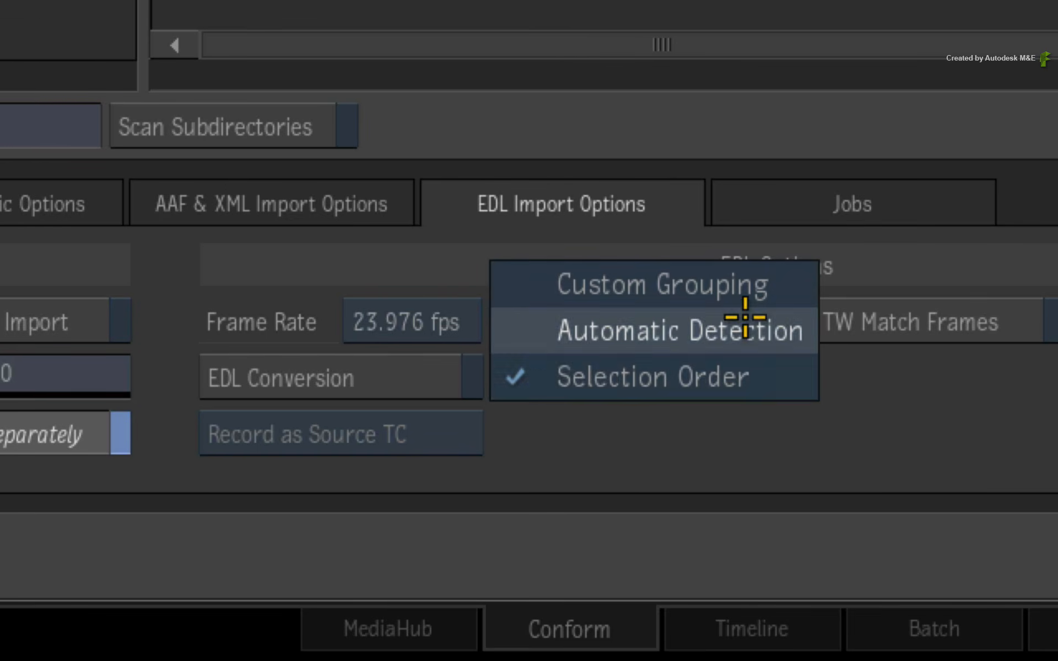
pyautogui.click(749, 289)
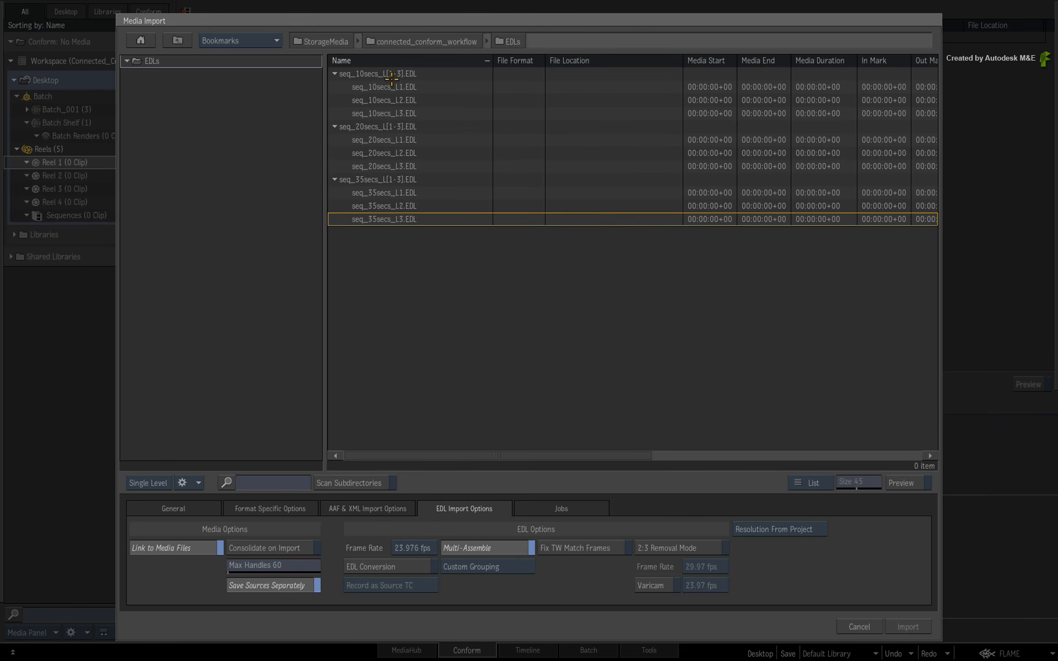
pyautogui.click(392, 76)
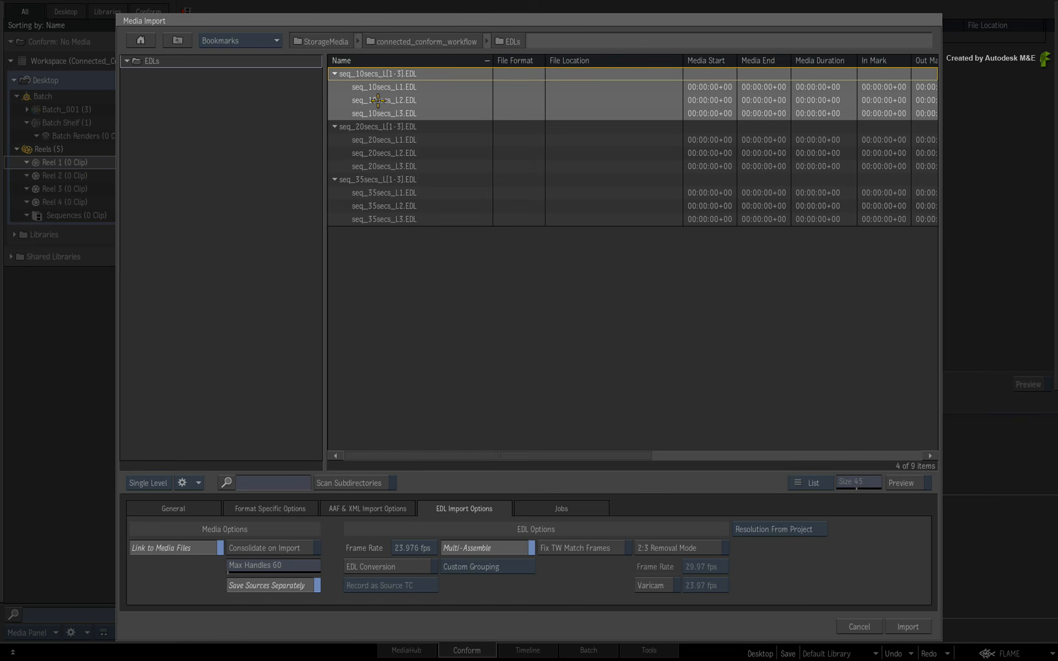
pyautogui.keyDown('shift'); pyautogui.click(364, 181); pyautogui.keyUp('shift')
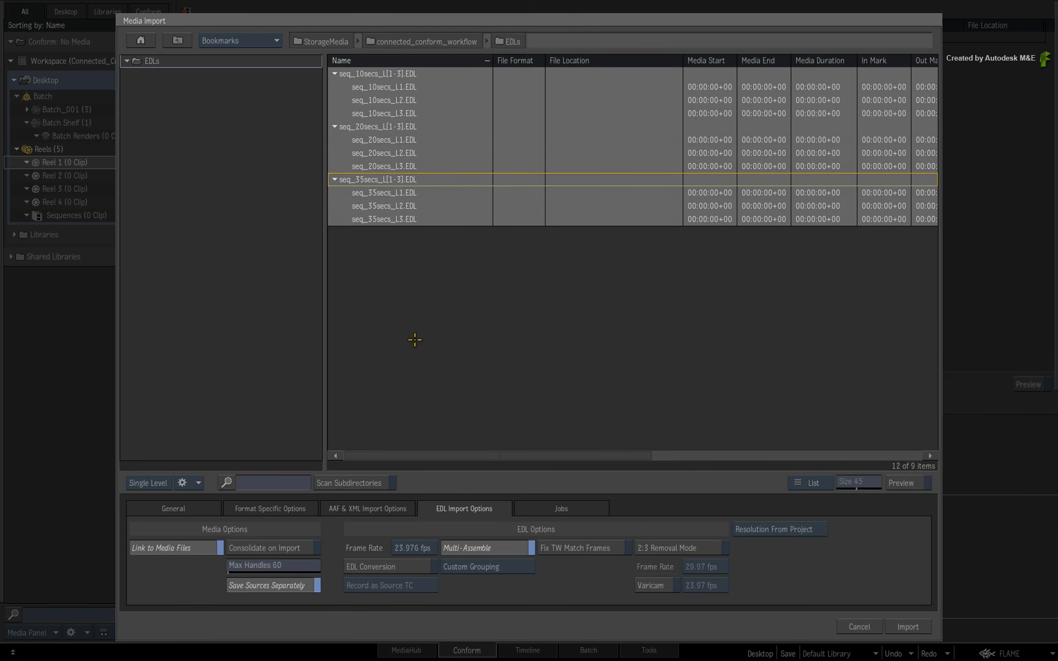
pyautogui.click(906, 628)
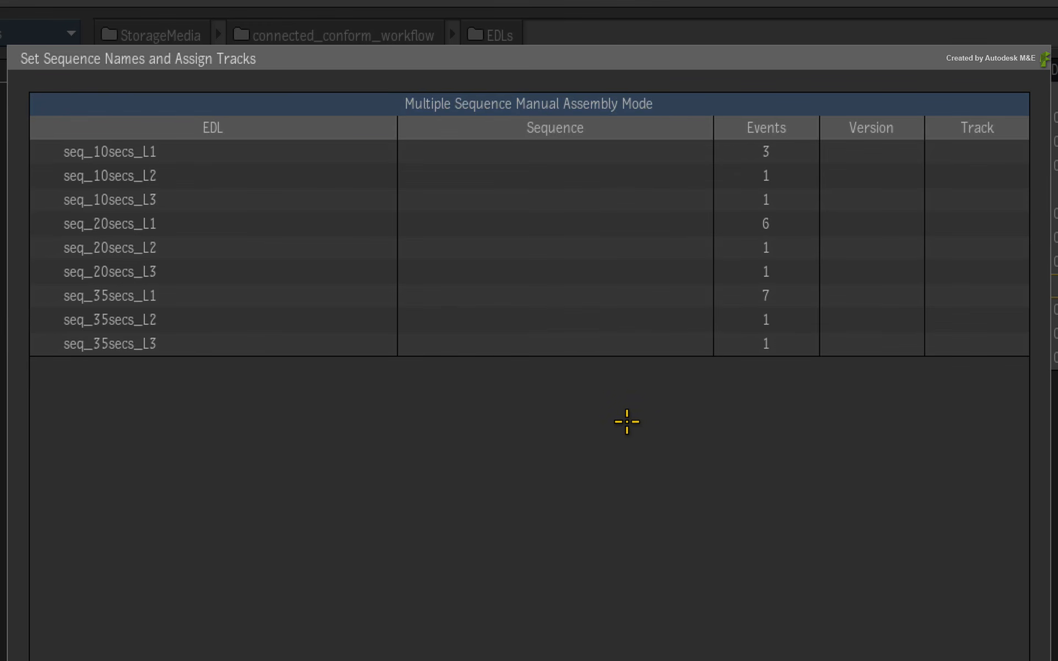
# Name the sequence for seq_10secs_L1 "10 secs" and assign seq_10secs_L2 and L3 to its tracks V 2 and V 3.
pyautogui.click(567, 153)
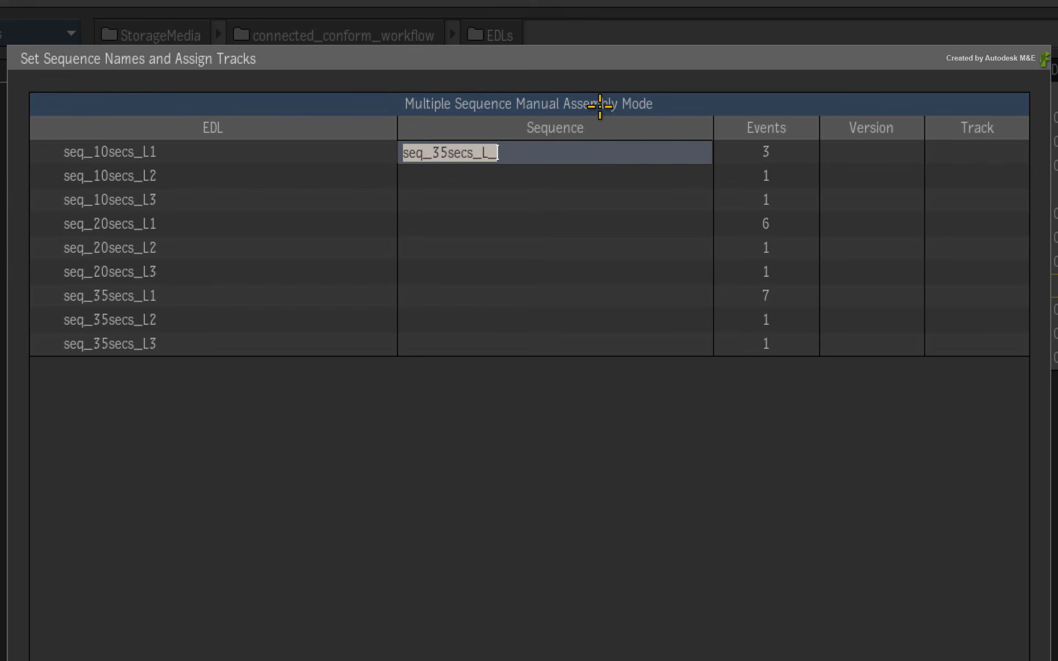
pyautogui.write('10 secs')
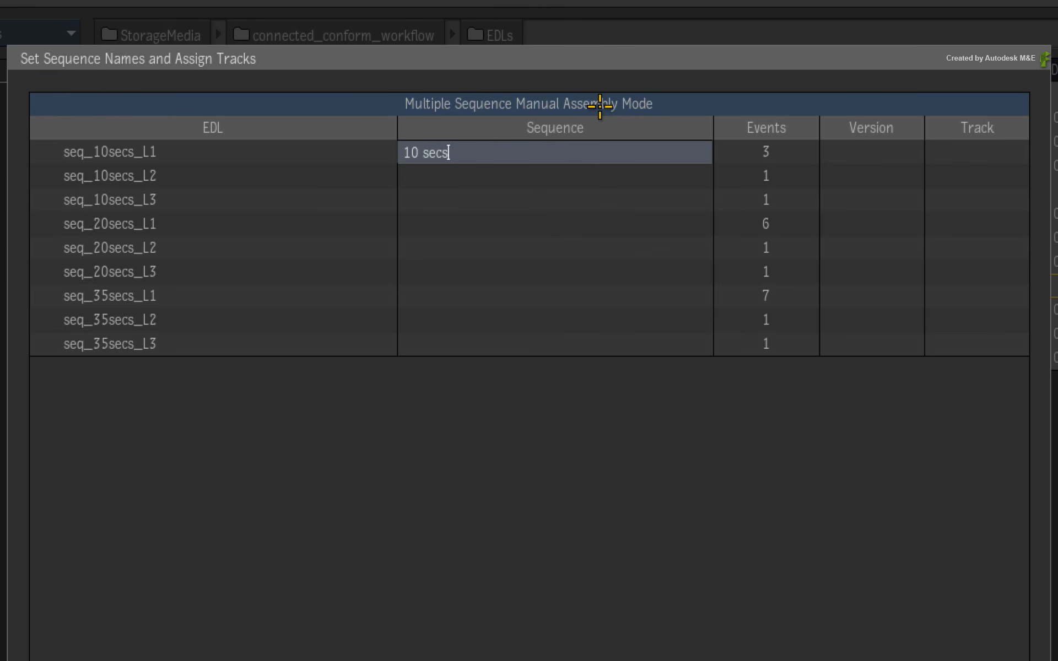
pyautogui.press('Return')
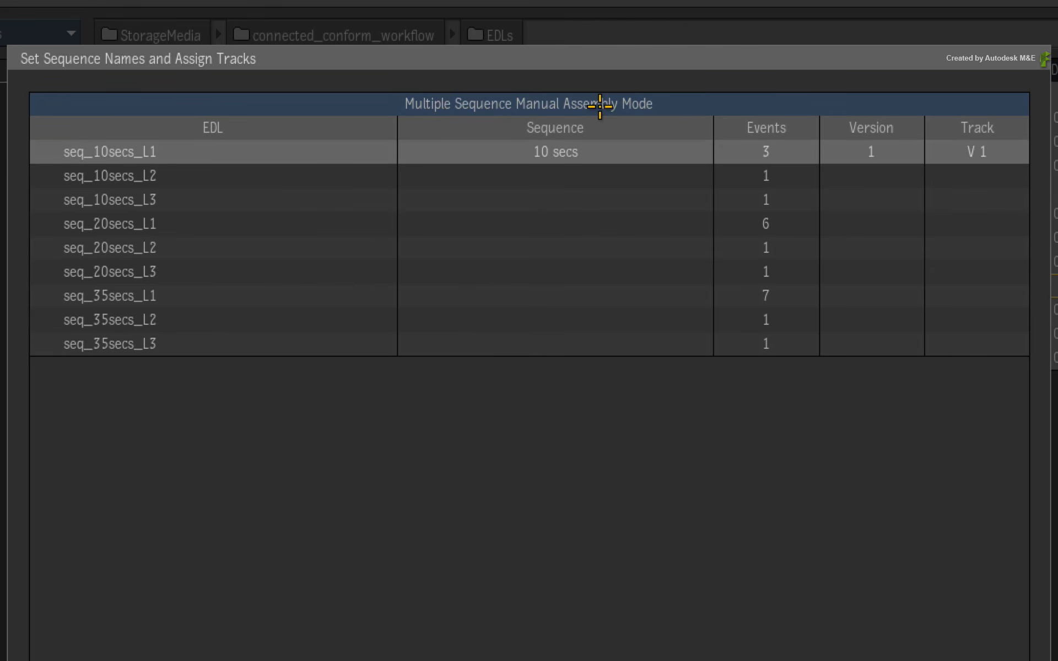
pyautogui.click(992, 178)
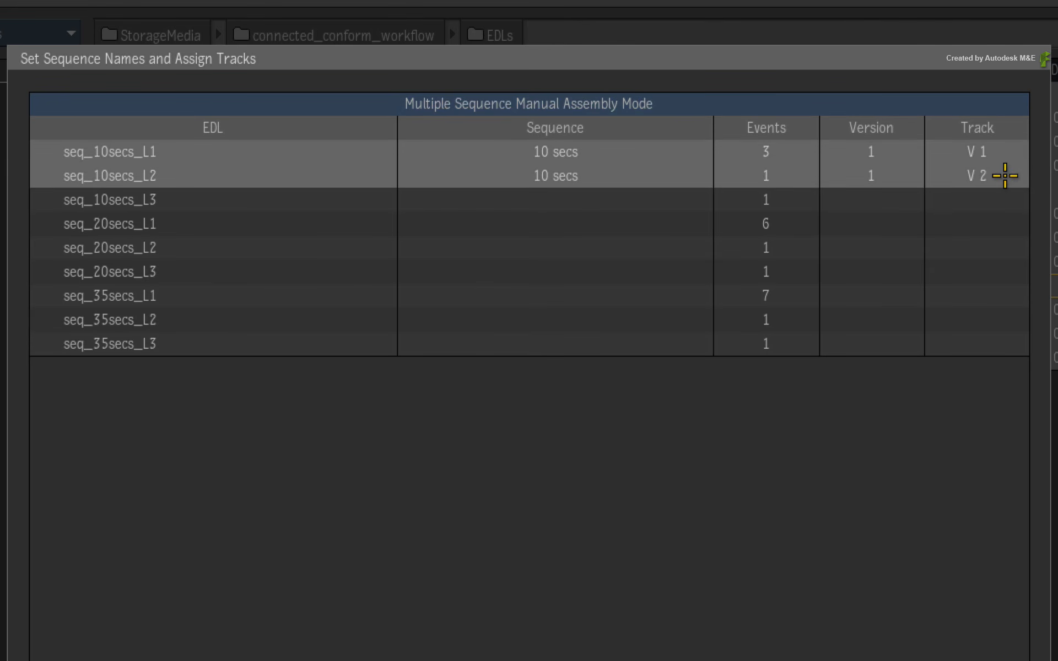
pyautogui.click(994, 201)
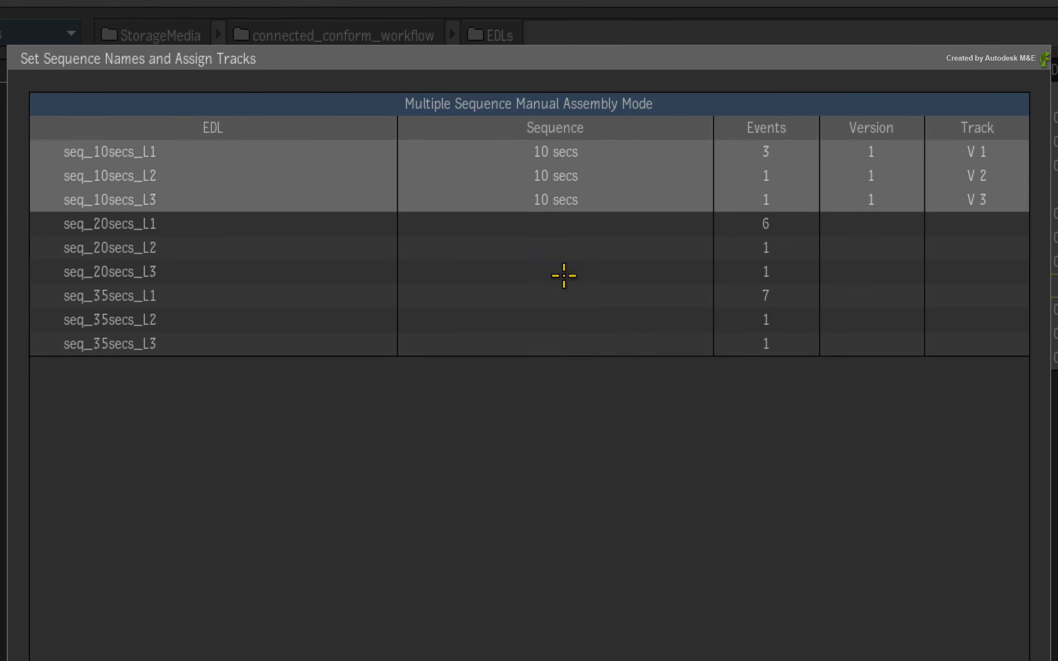
# Name the sequence for seq_20secs_L1 "20 secs" and assign seq_20secs_L2 and L3 to its tracks V 2 and V 3.
pyautogui.click(552, 231)
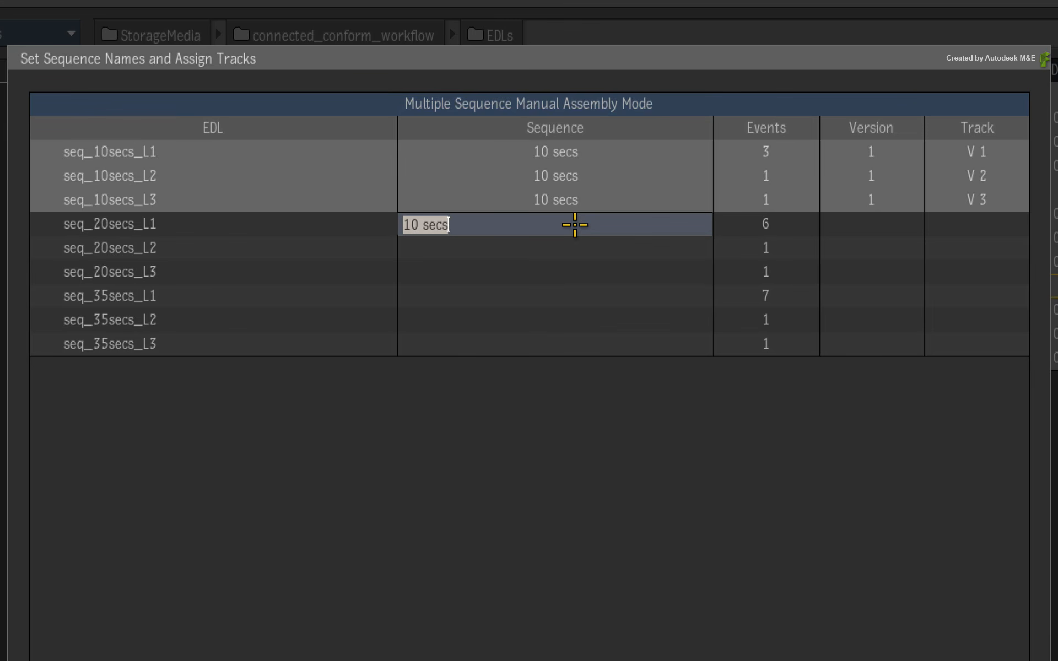
pyautogui.write('20 secs')
pyautogui.press('Return')
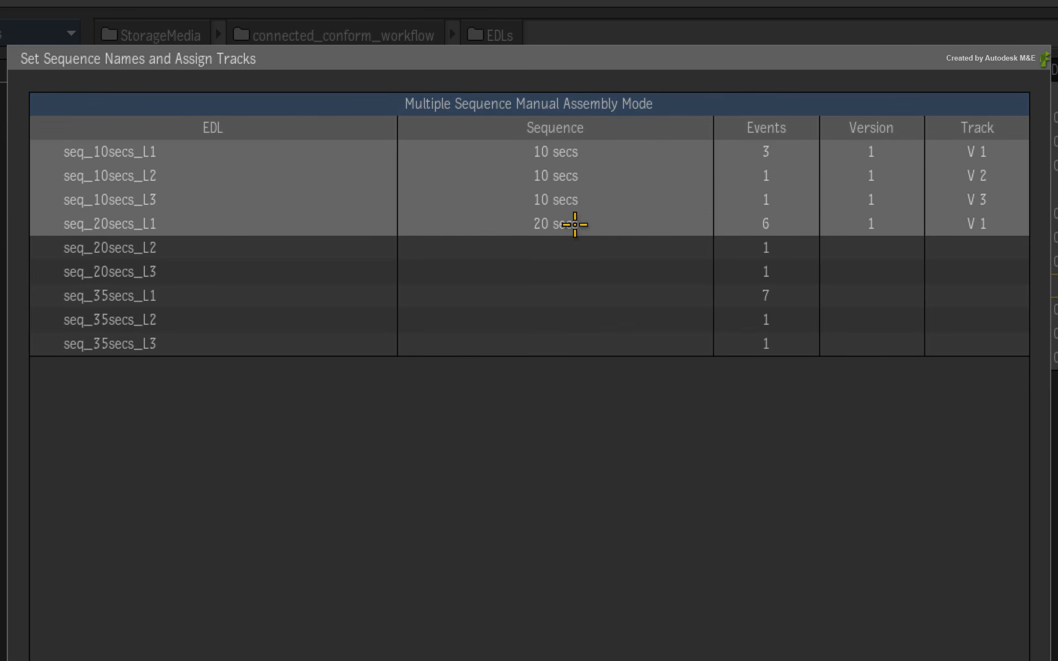
pyautogui.click(993, 245)
pyautogui.click(993, 272)
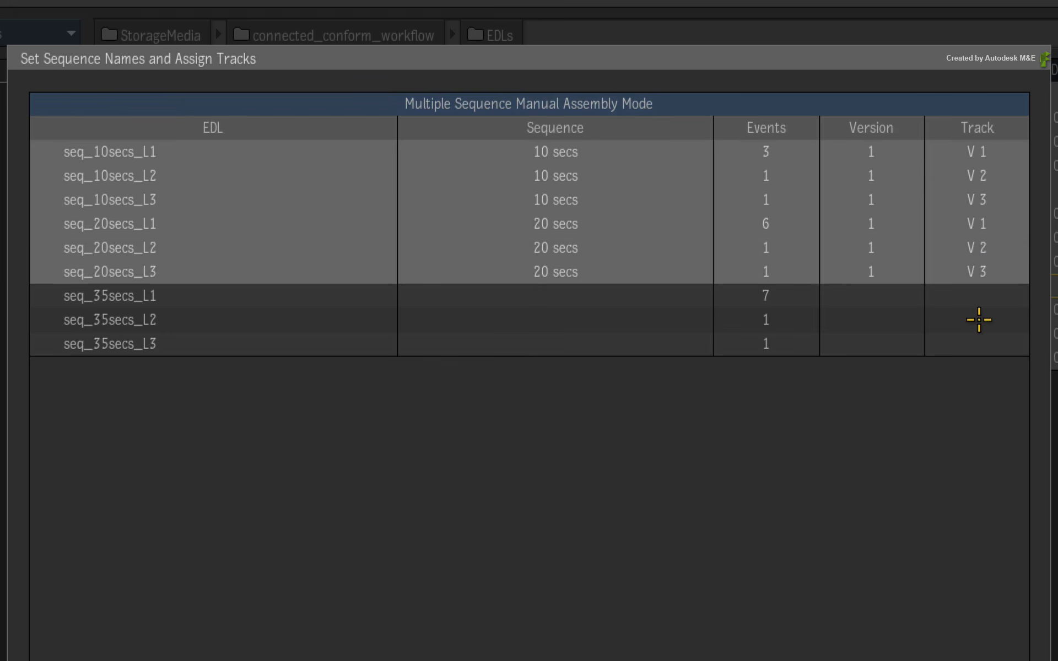
# Name the sequence for seq_35secs_L1 "35 secs", assign seq_35secs_L2 and L3 to tracks V 2 and V 3, and import the sequences.
pyautogui.click(523, 302)
pyautogui.write('35 secs')
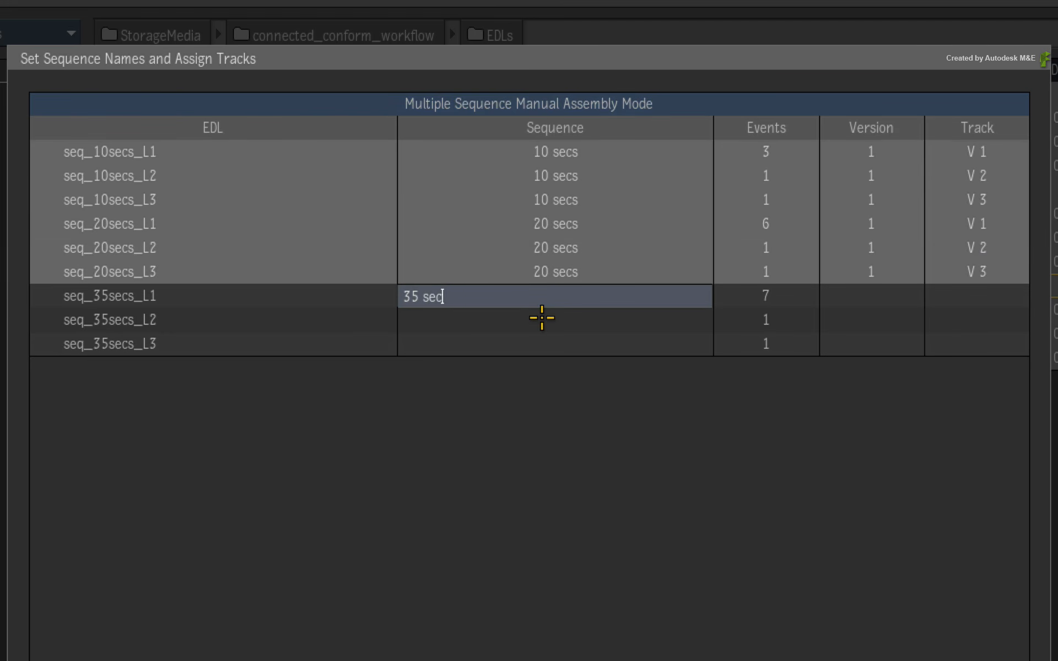
pyautogui.press('Return')
pyautogui.click(994, 317)
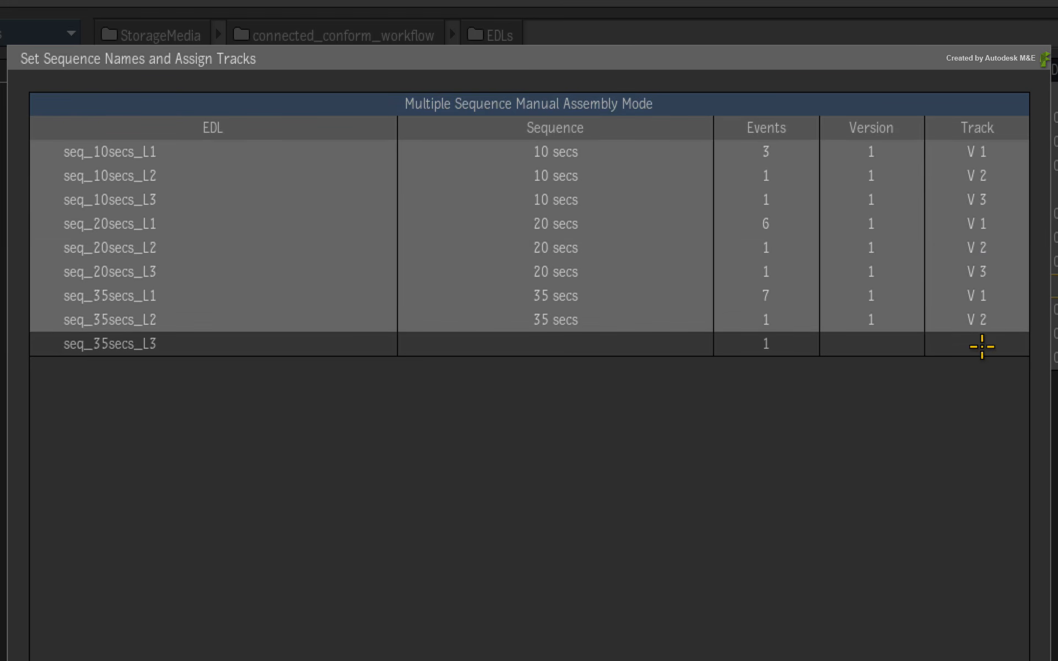
pyautogui.click(981, 344)
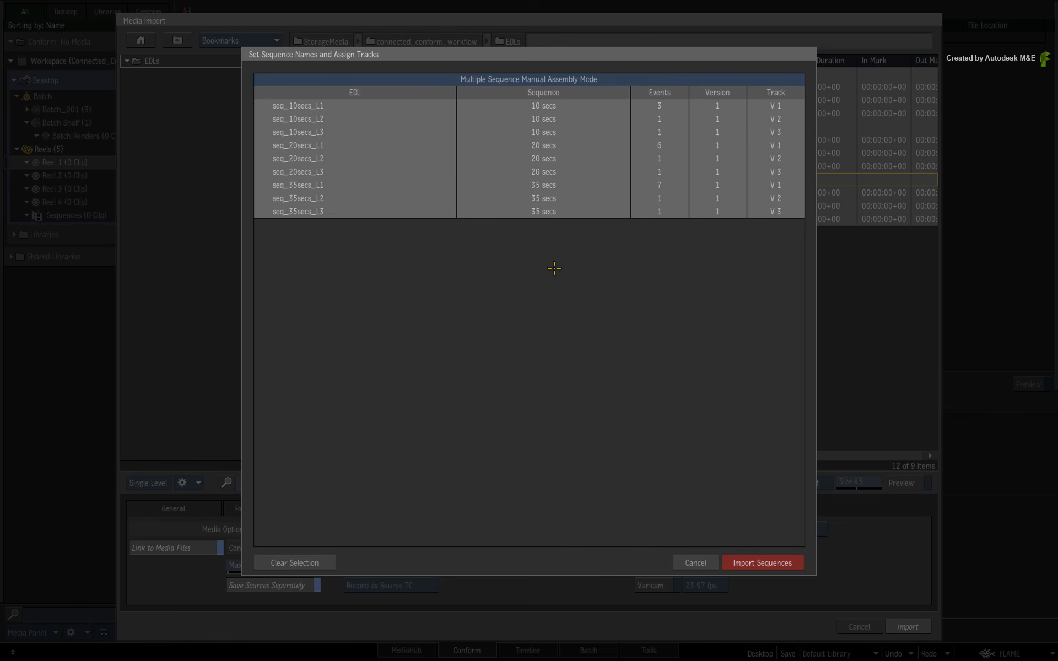
pyautogui.click(792, 563)
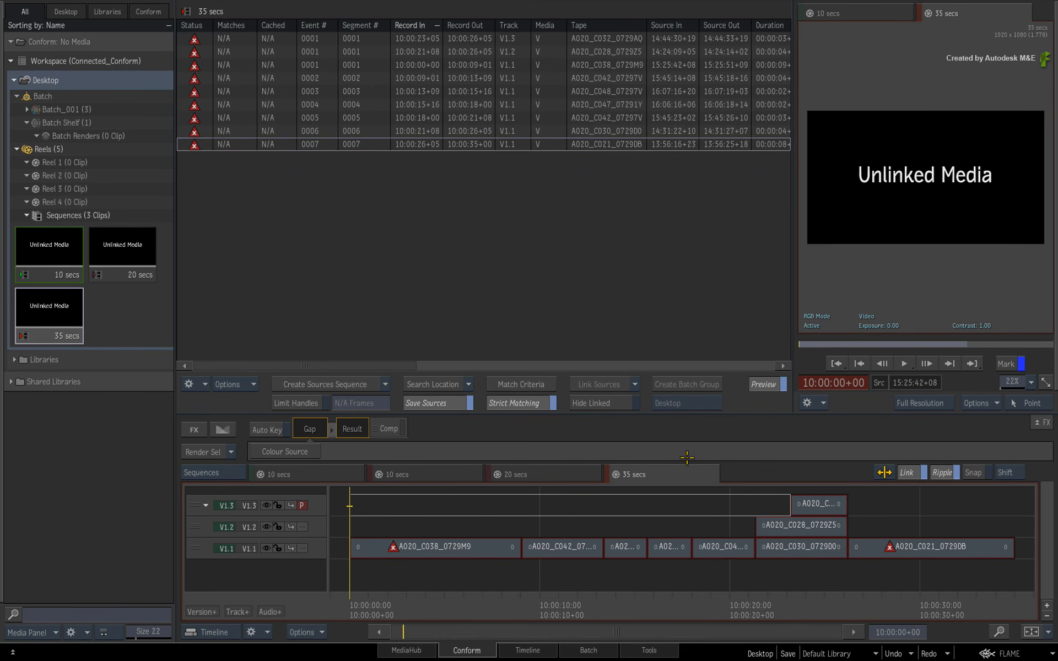
# Compare the assembled timelines of the 10 secs, 20 secs and 35 secs sequences.
pyautogui.click(549, 477)
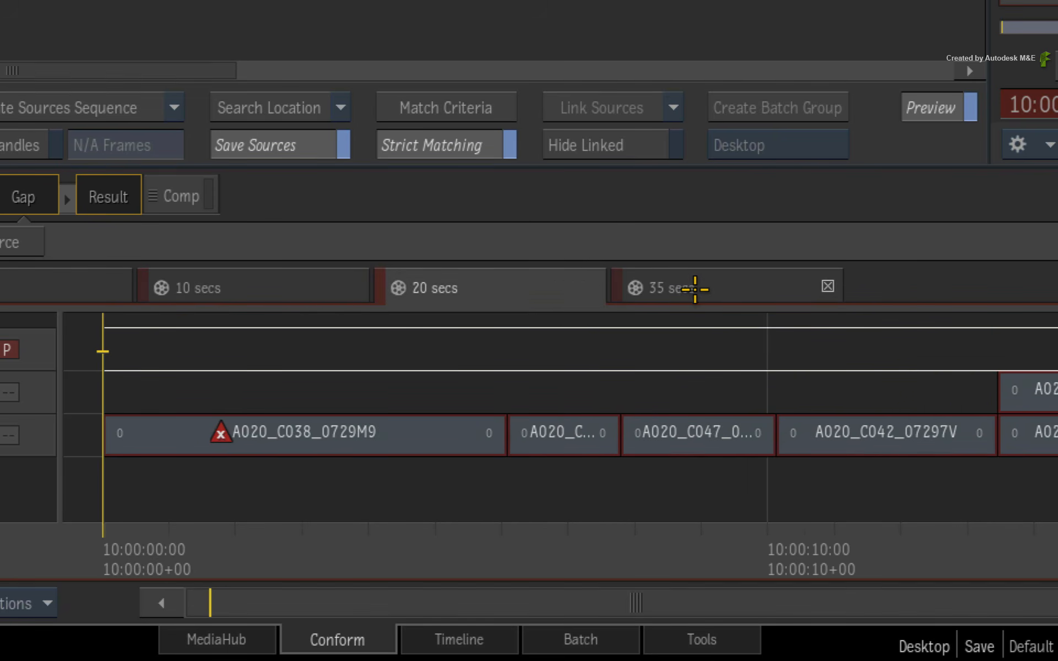
pyautogui.click(662, 475)
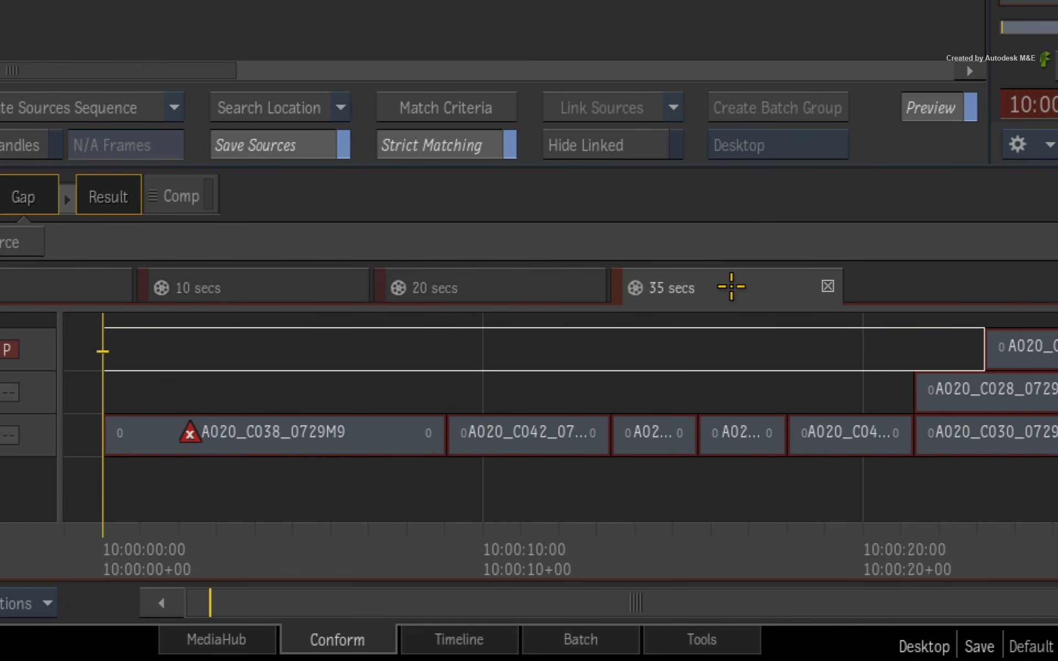
pyautogui.click(503, 289)
pyautogui.click(307, 292)
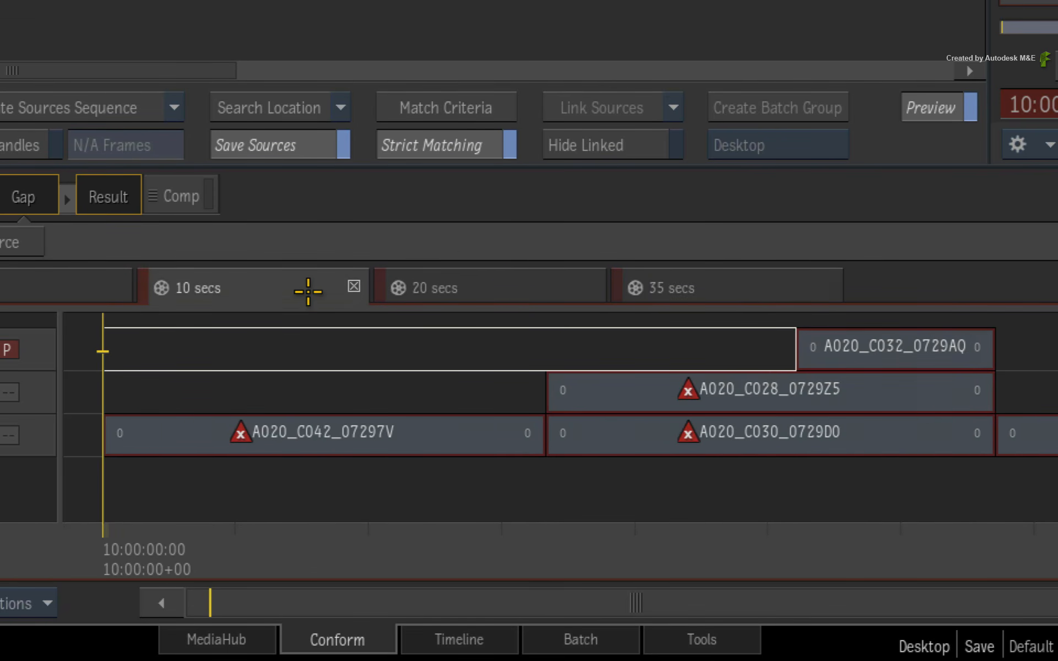
pyautogui.click(507, 281)
pyautogui.click(741, 287)
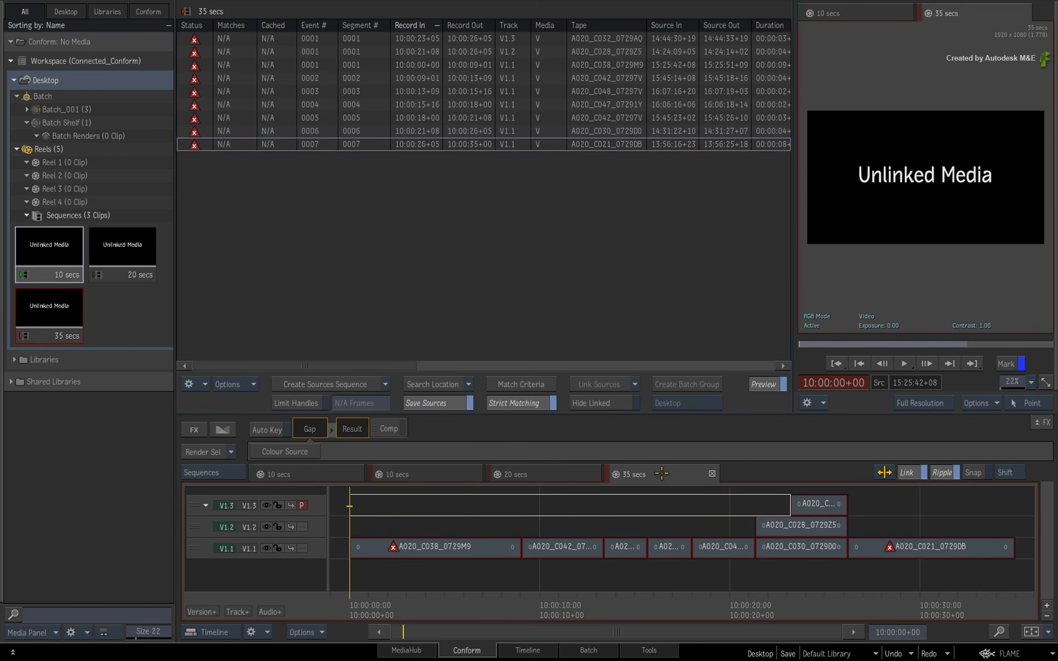
pyautogui.click(593, 474)
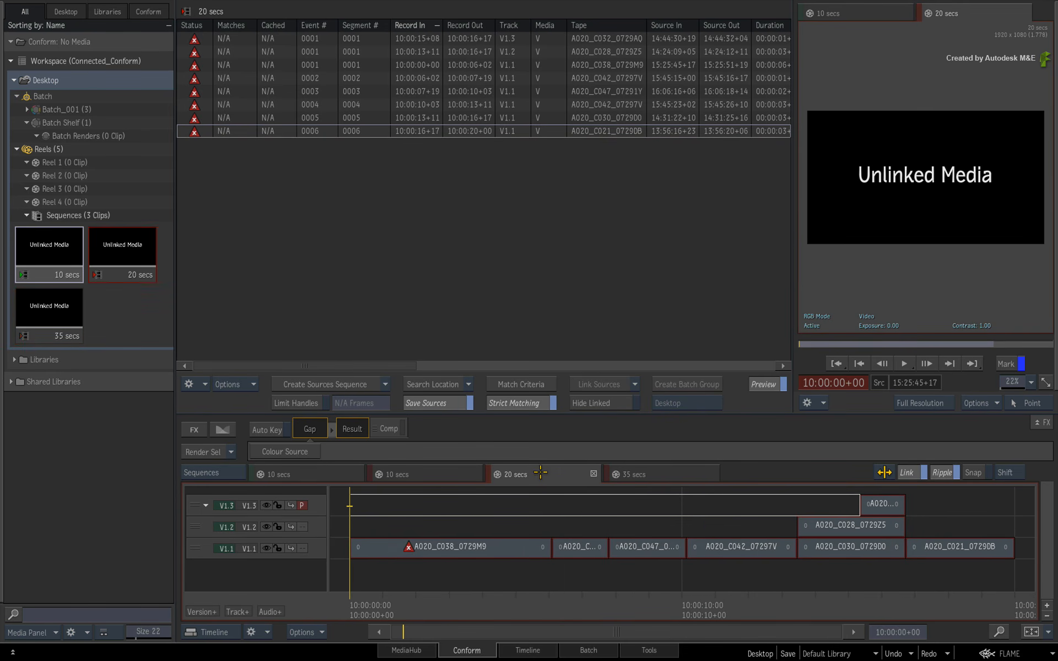
pyautogui.click(430, 475)
pyautogui.click(562, 472)
pyautogui.click(661, 472)
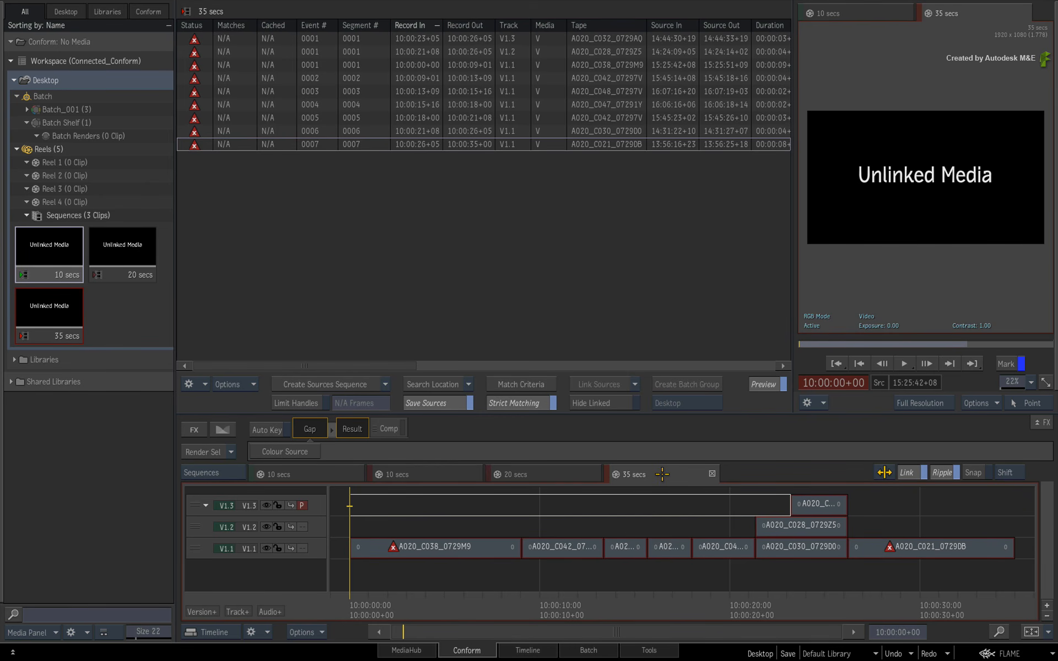
pyautogui.click(537, 474)
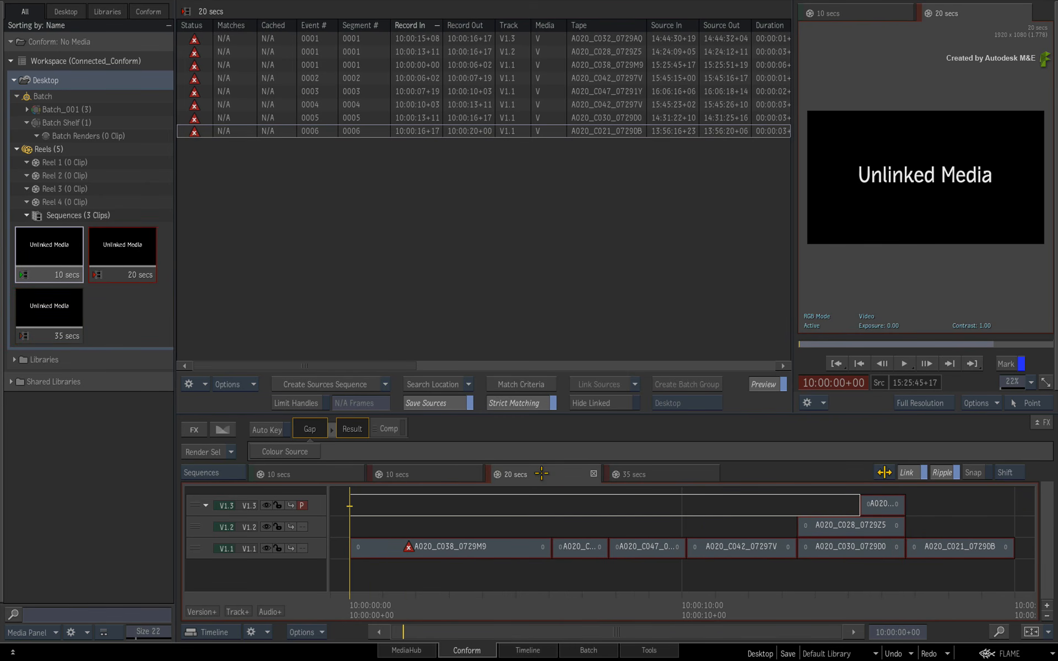
pyautogui.click(444, 478)
pyautogui.click(580, 473)
pyautogui.click(660, 474)
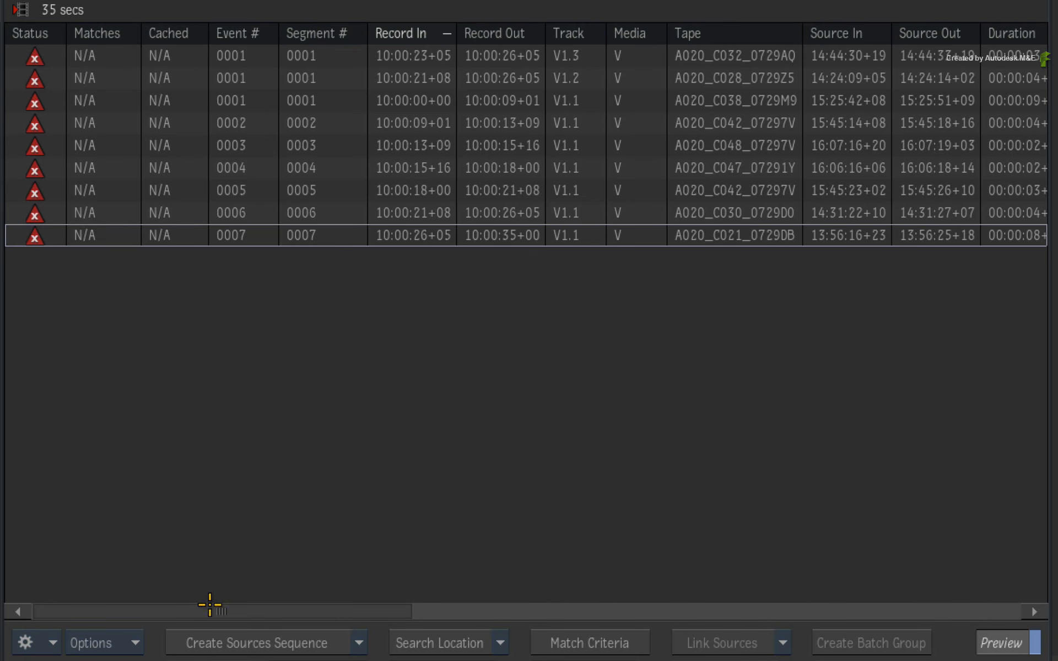
# Examine the 35 secs event list through its Name and Shot Name columns, and review the 10 secs and 20 secs events for shared sources.
pyautogui.moveTo(221, 612); pyautogui.dragTo(317, 612)
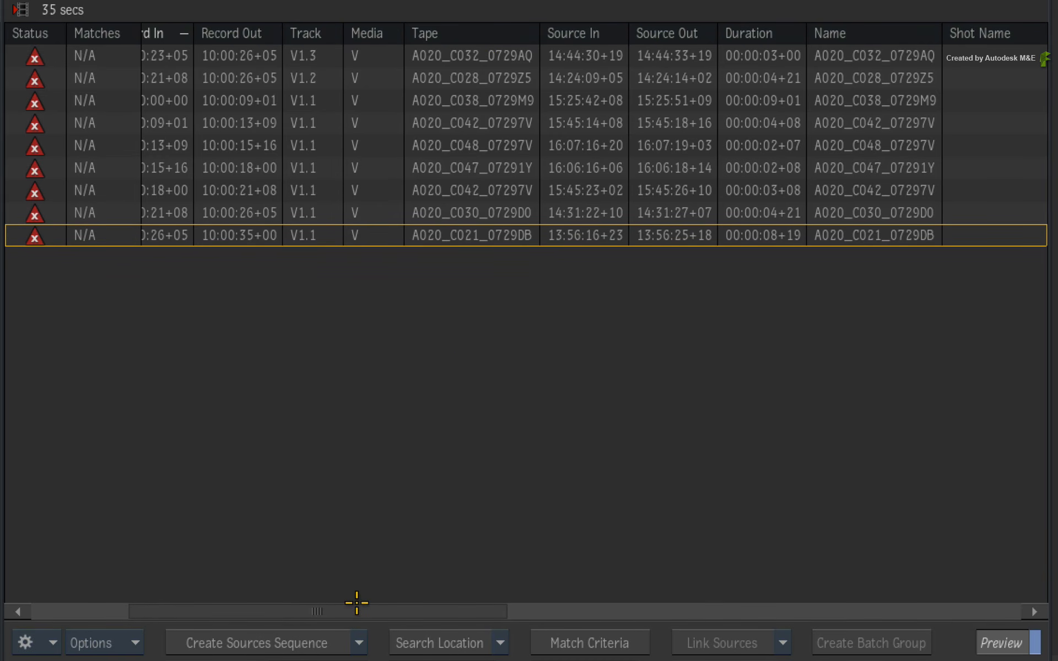
pyautogui.moveTo(355, 604); pyautogui.dragTo(197, 608)
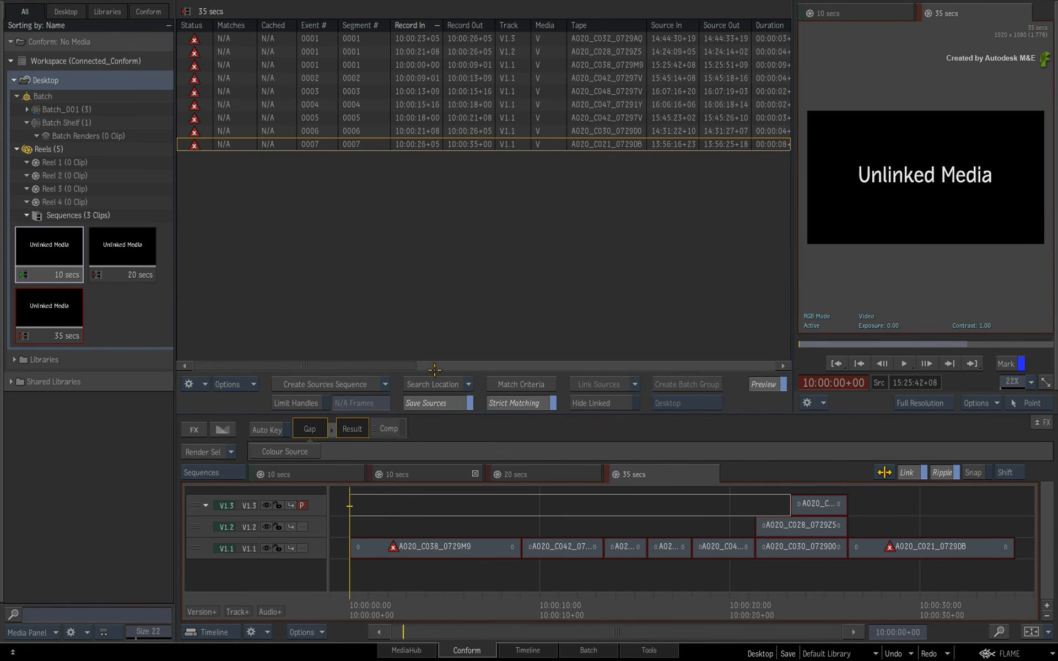
pyautogui.click(561, 474)
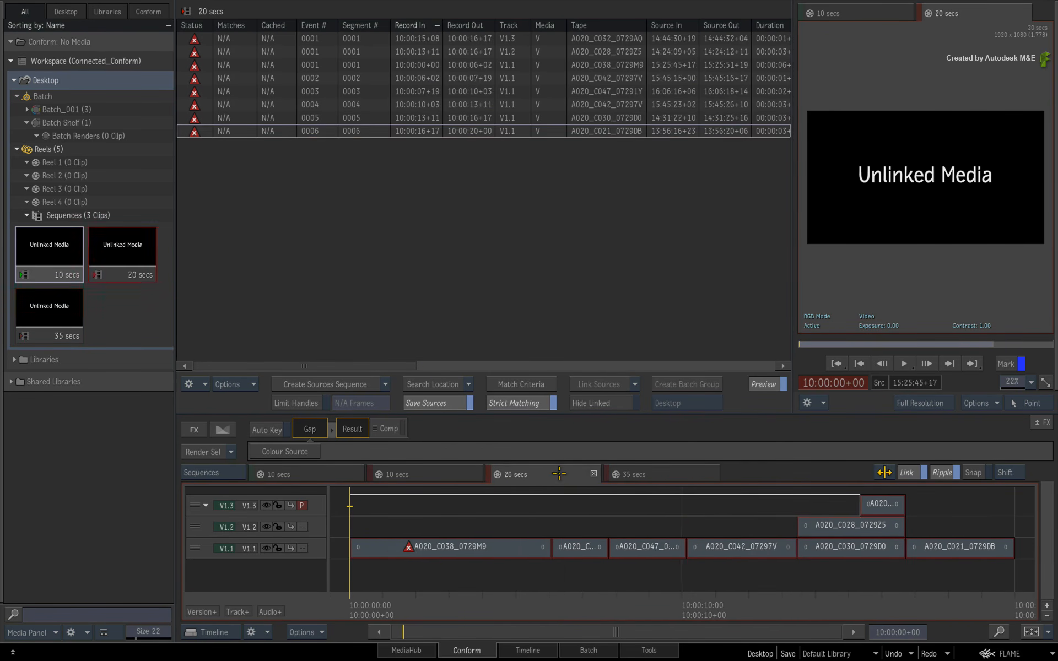
pyautogui.click(454, 475)
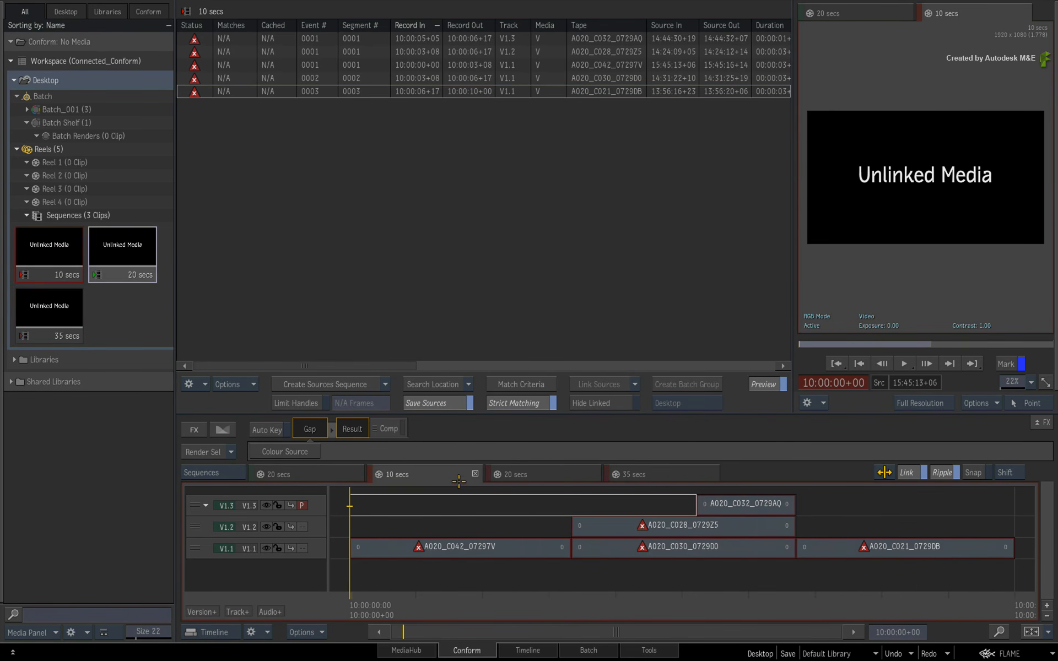
pyautogui.click(664, 474)
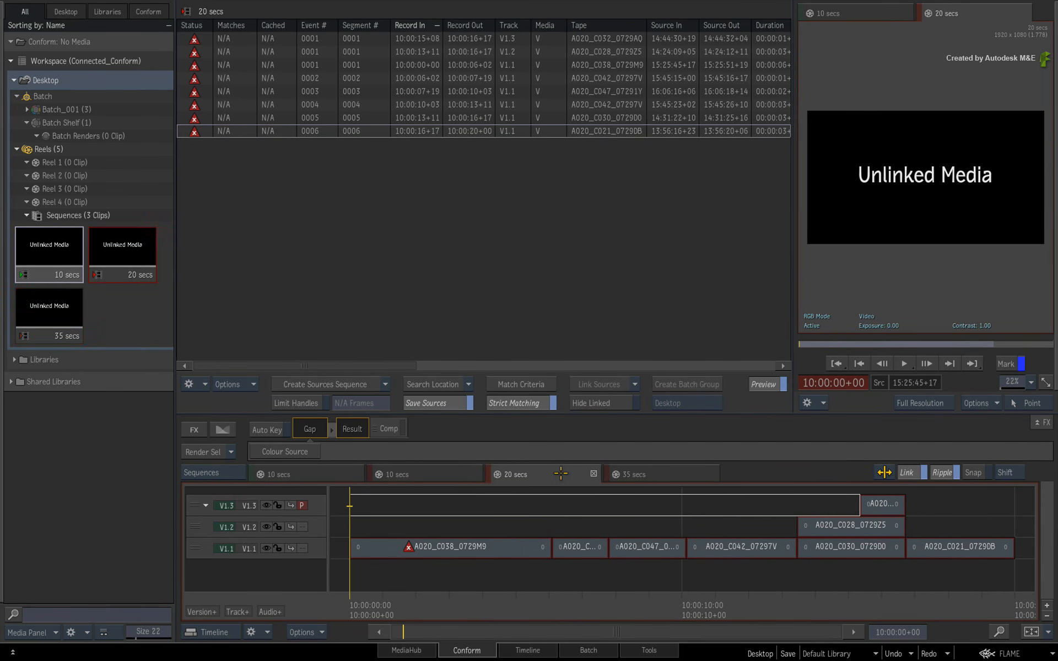
pyautogui.click(440, 474)
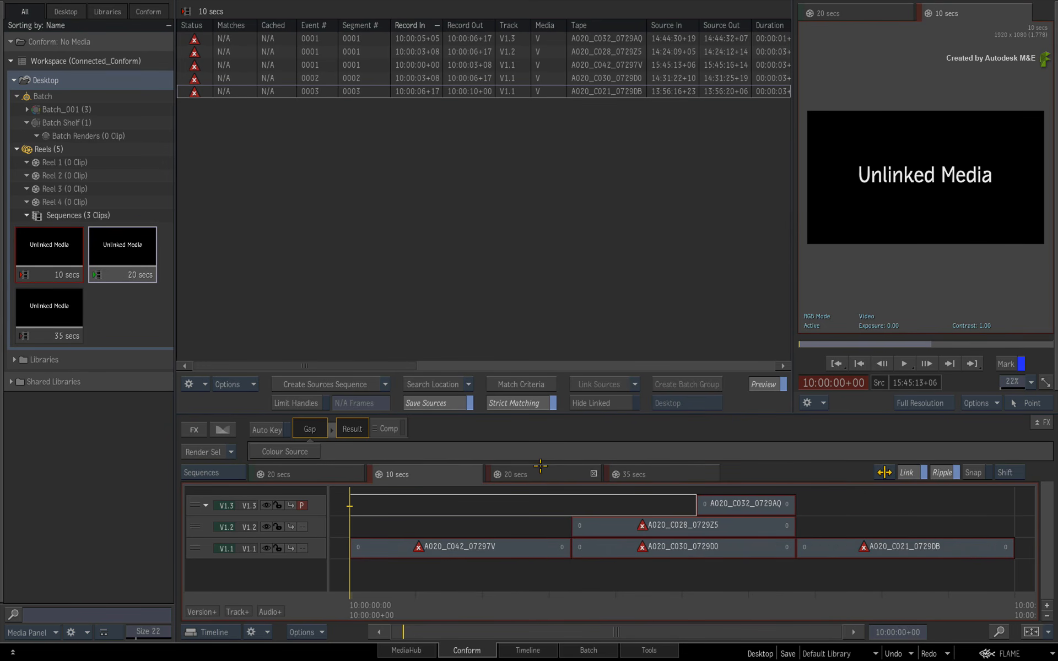
pyautogui.click(556, 468)
pyautogui.click(651, 473)
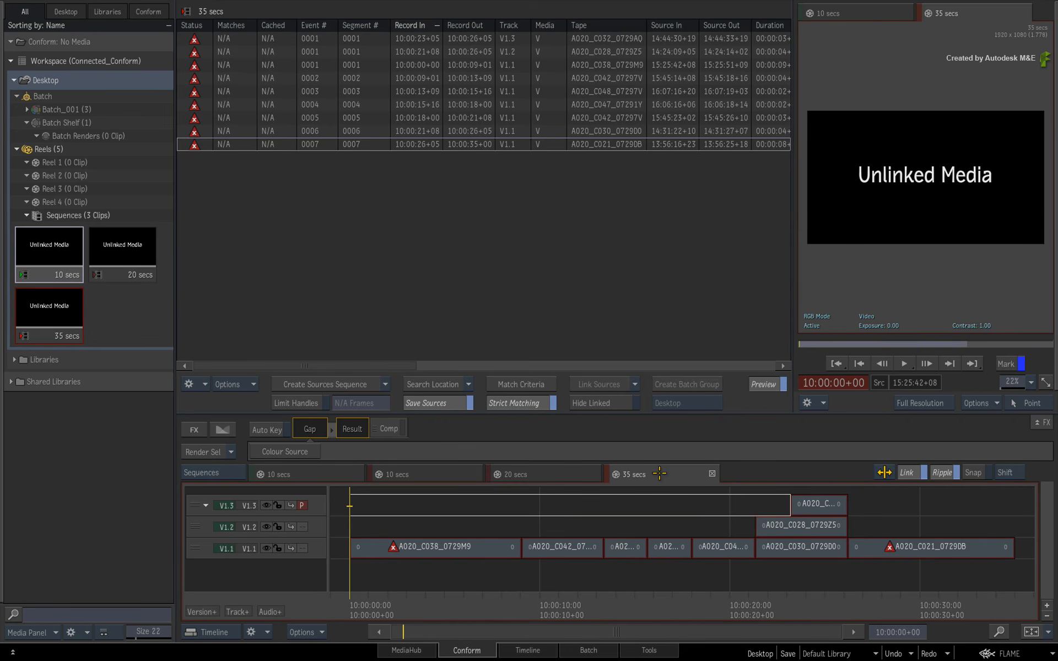
pyautogui.click(563, 474)
pyautogui.click(448, 477)
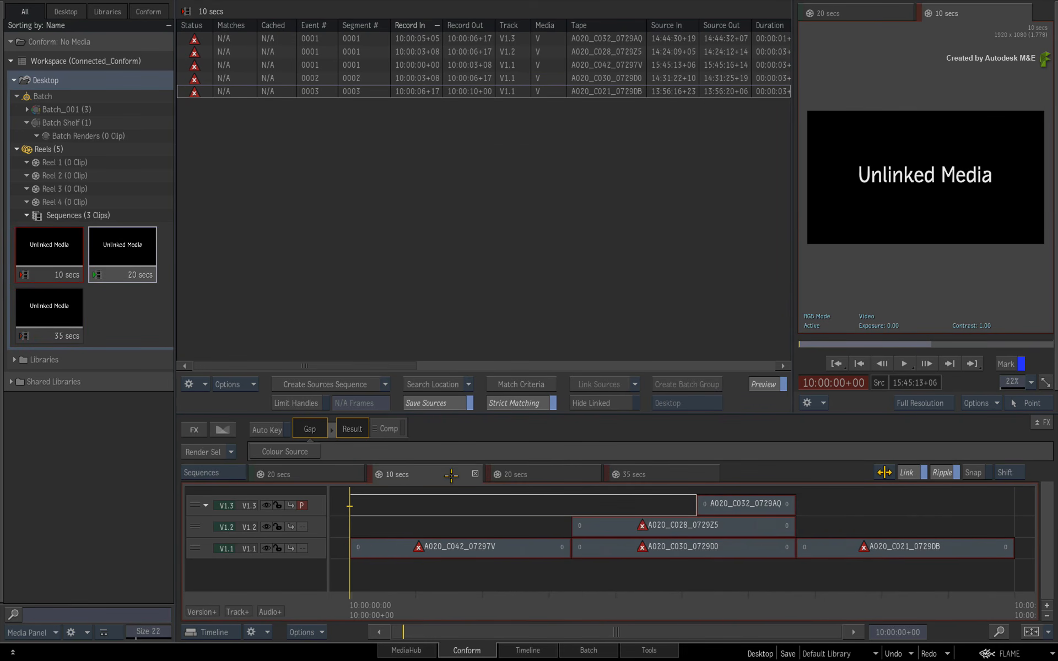
pyautogui.click(569, 470)
pyautogui.click(670, 477)
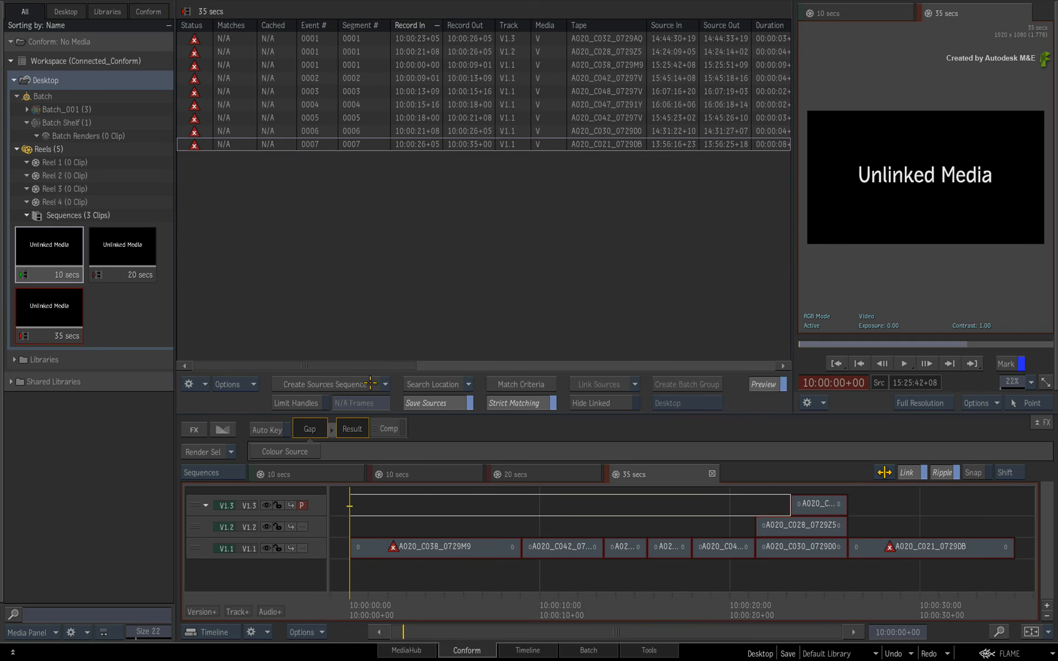
# Create a sources sequence from the open sequences and check its individual segments in the timeline.
pyautogui.click(371, 383)
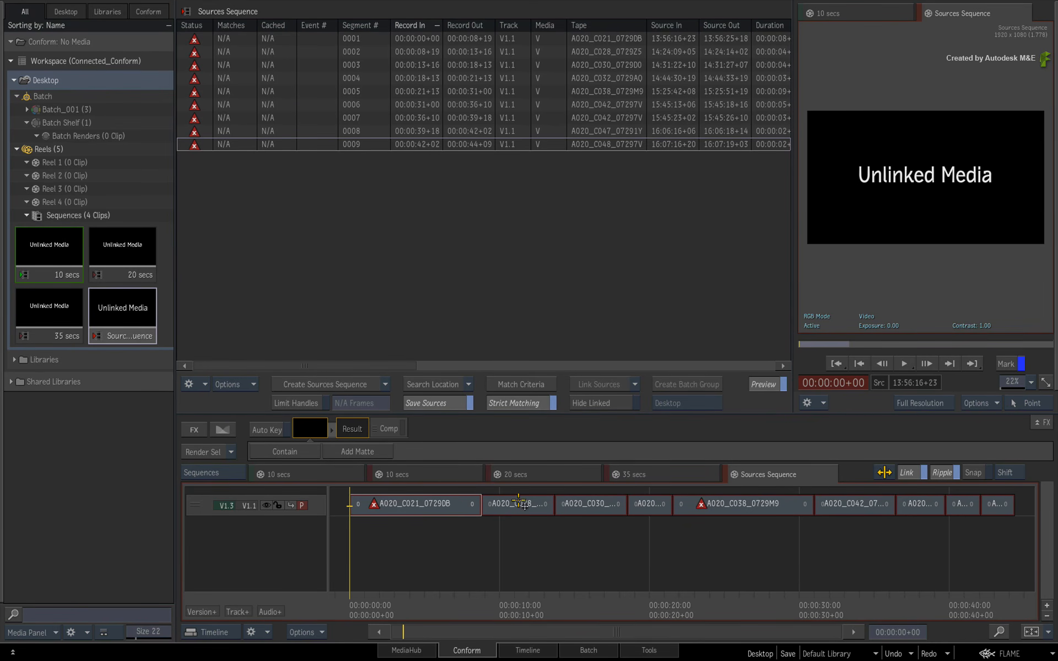
pyautogui.click(462, 507)
pyautogui.click(513, 506)
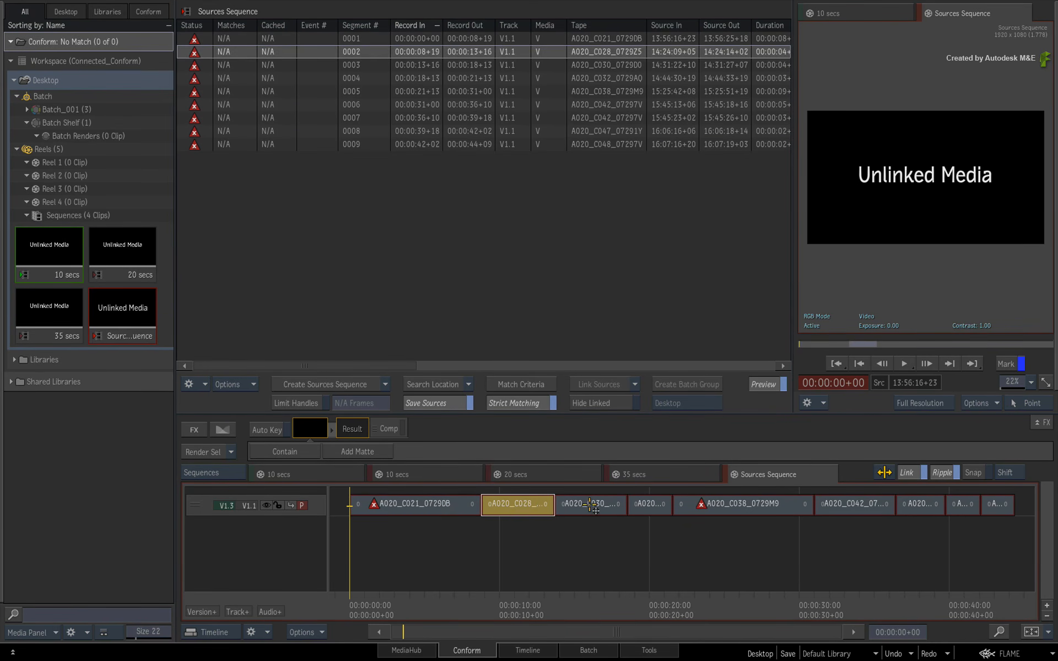
pyautogui.click(590, 506)
pyautogui.click(651, 505)
pyautogui.click(752, 506)
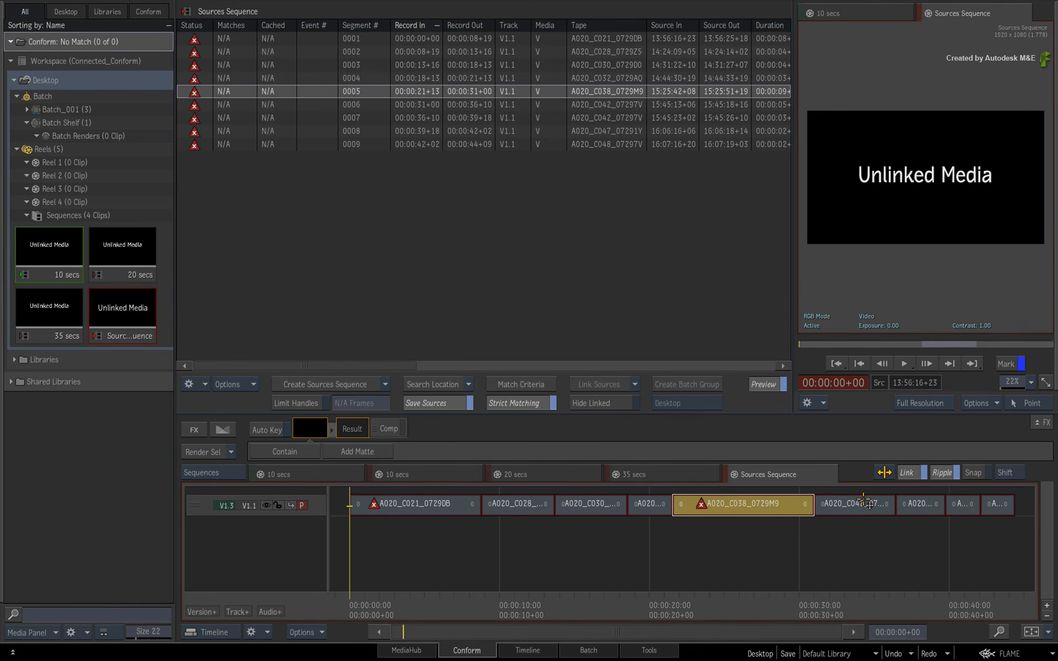
pyautogui.click(863, 504)
pyautogui.click(932, 505)
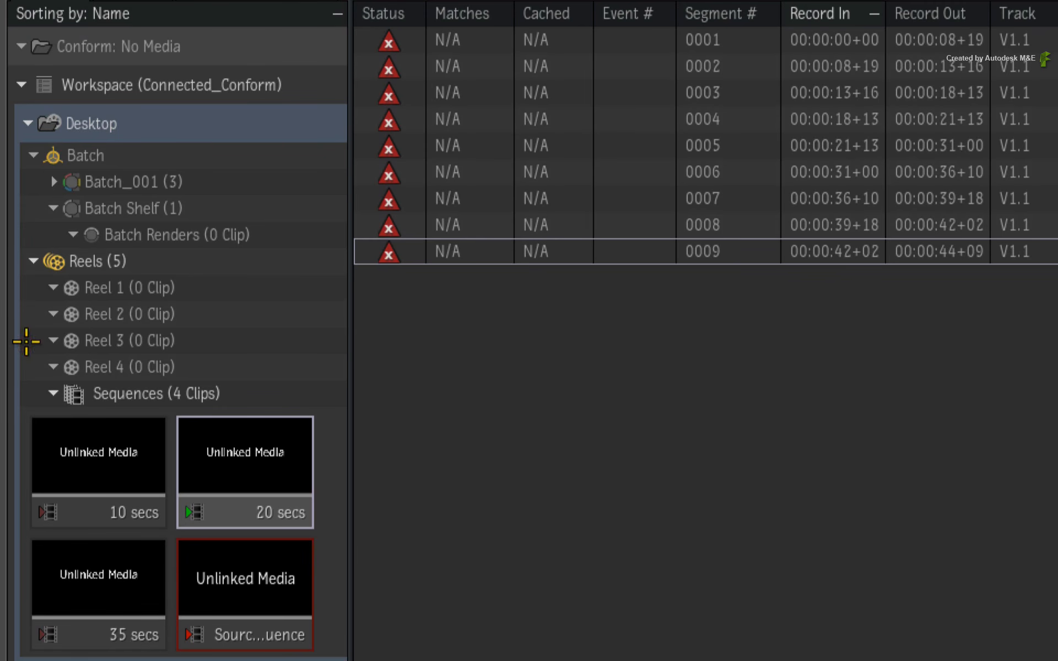
pyautogui.click(120, 288)
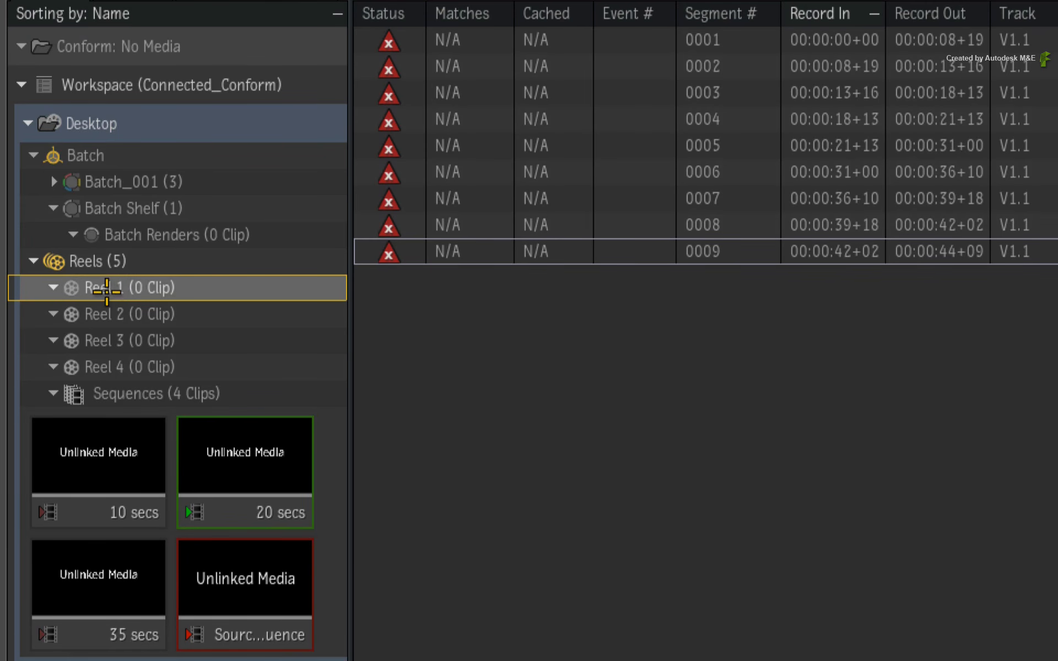
pyautogui.rightClick(121, 287)
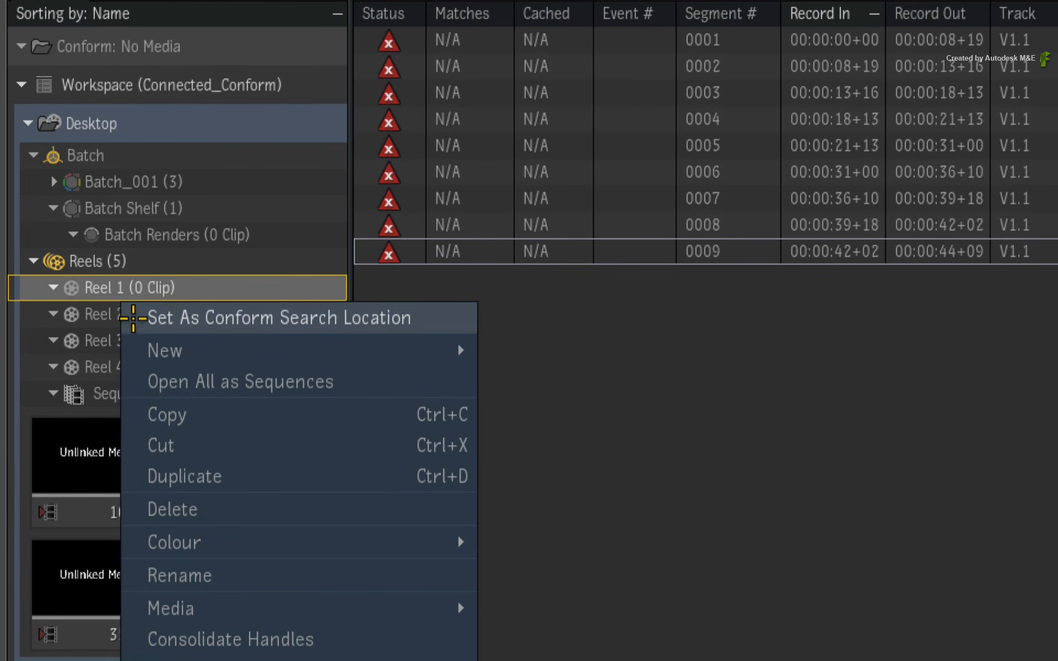
pyautogui.click(94, 287)
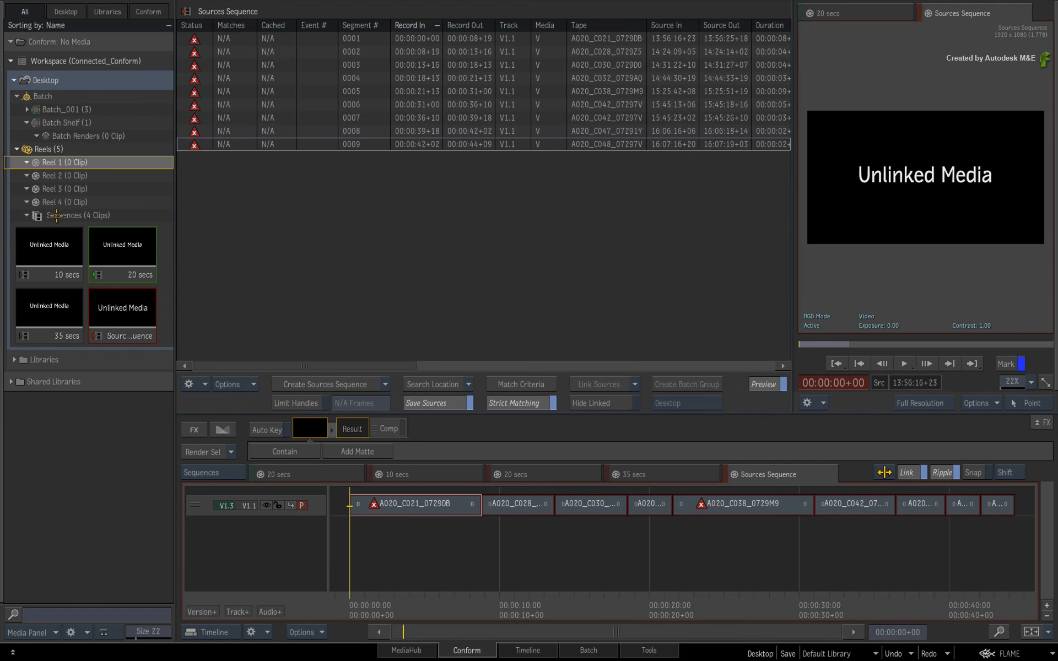
pyautogui.click(116, 393)
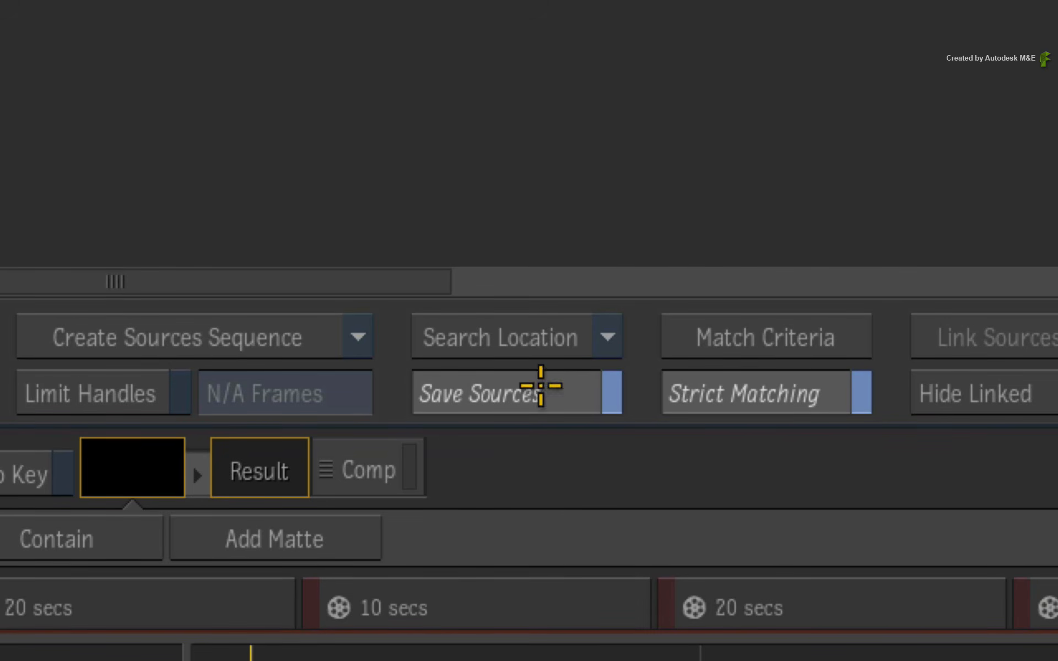
# Set the conform search location to the Media folder inside connected_conform_workflow, keeping the general clip options as they are.
pyautogui.click(508, 330)
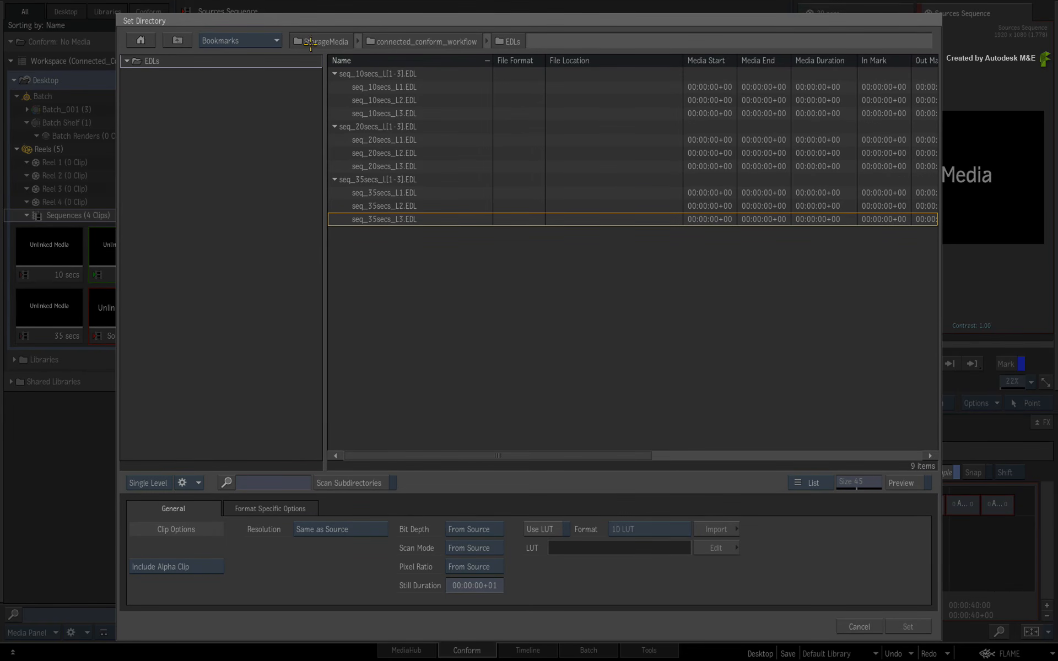
pyautogui.click(401, 38)
pyautogui.doubleClick(179, 85)
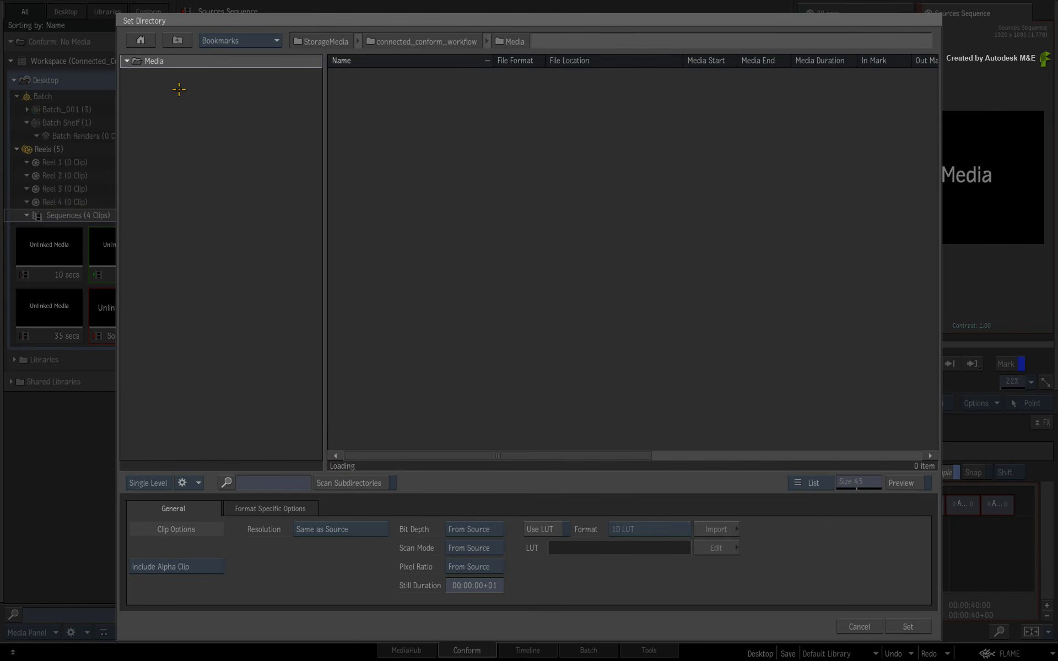
pyautogui.click(286, 508)
pyautogui.click(203, 509)
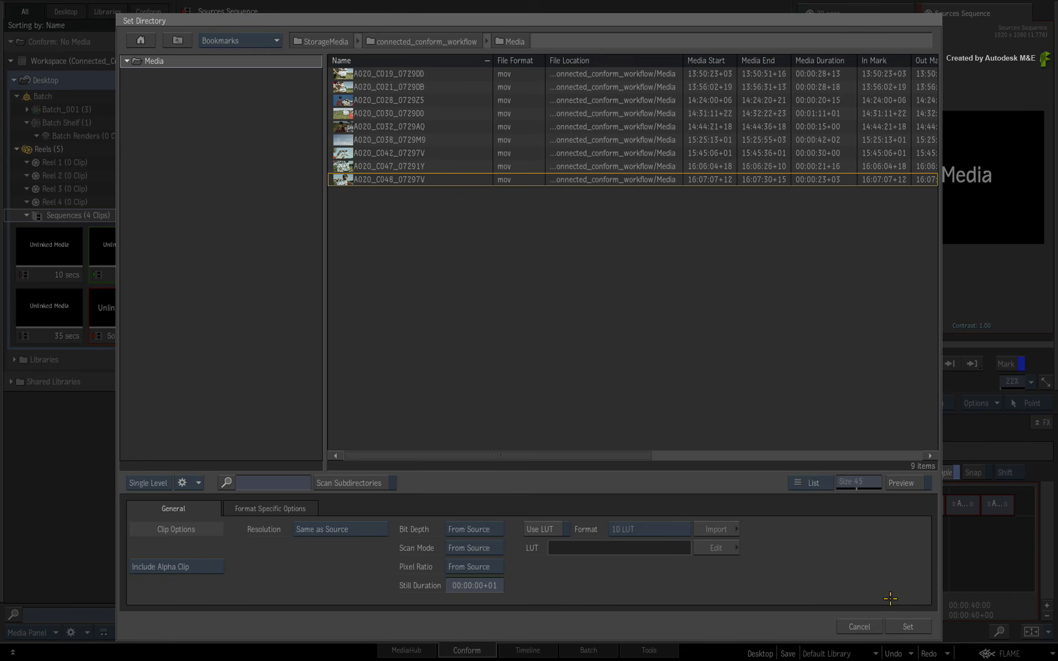
pyautogui.click(897, 624)
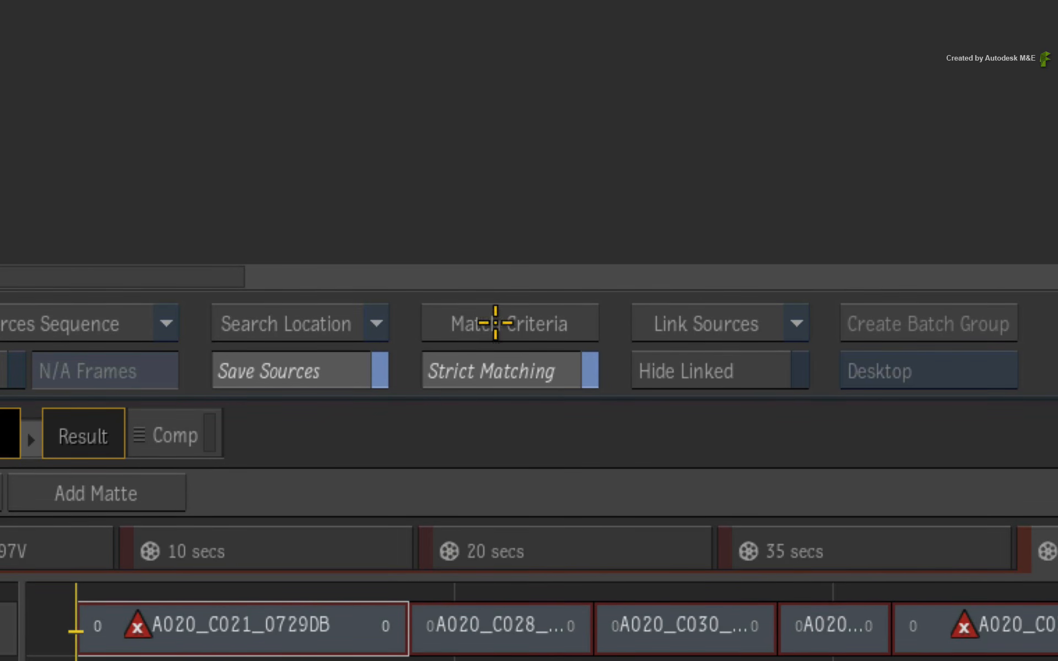
# Set the match criteria to Source Timecode and Tape, without File Name, and show the available match criteria presets.
pyautogui.click(492, 323)
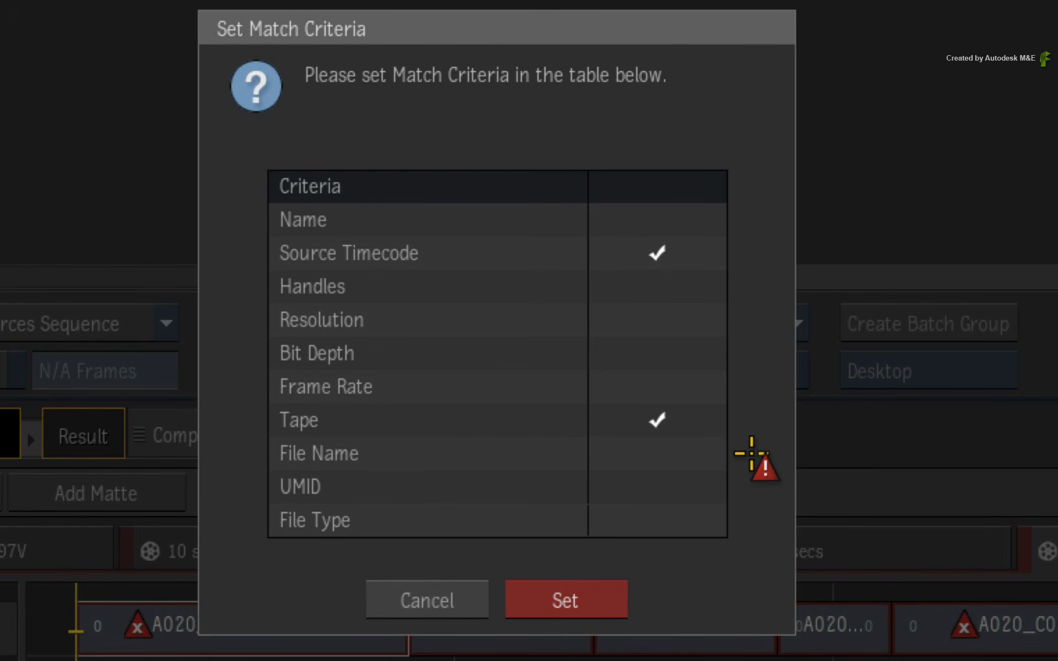
pyautogui.click(658, 454)
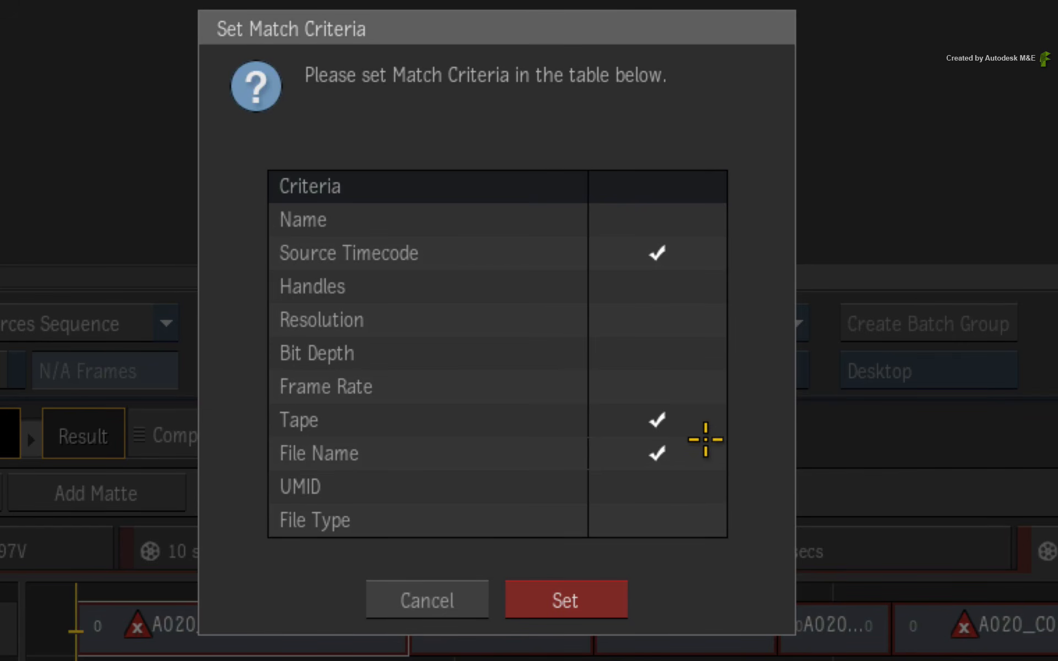
pyautogui.click(659, 456)
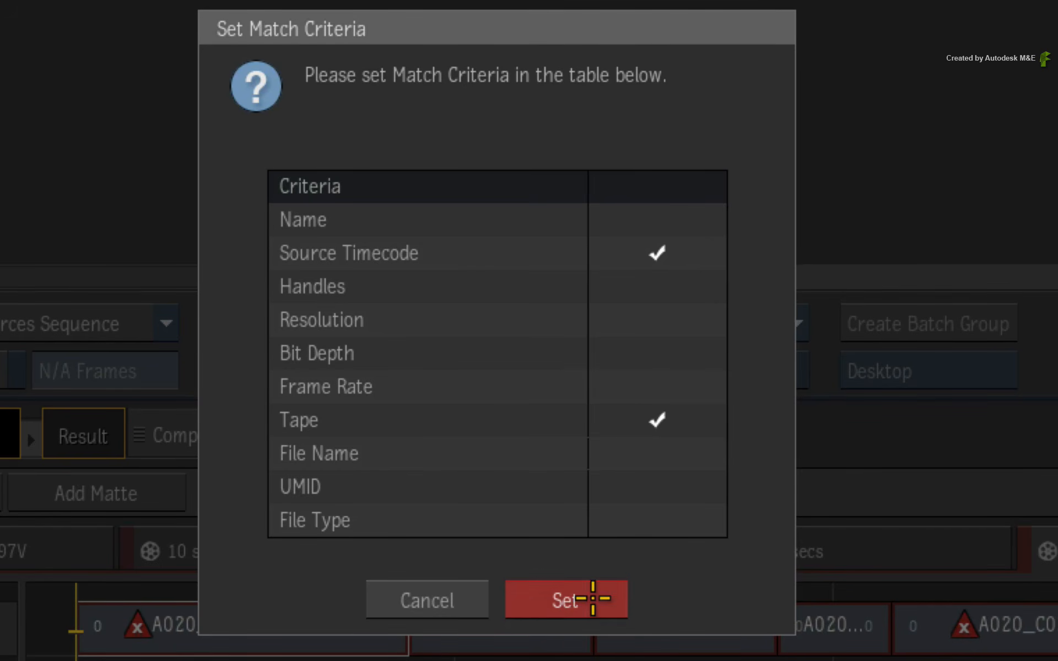
pyautogui.click(590, 597)
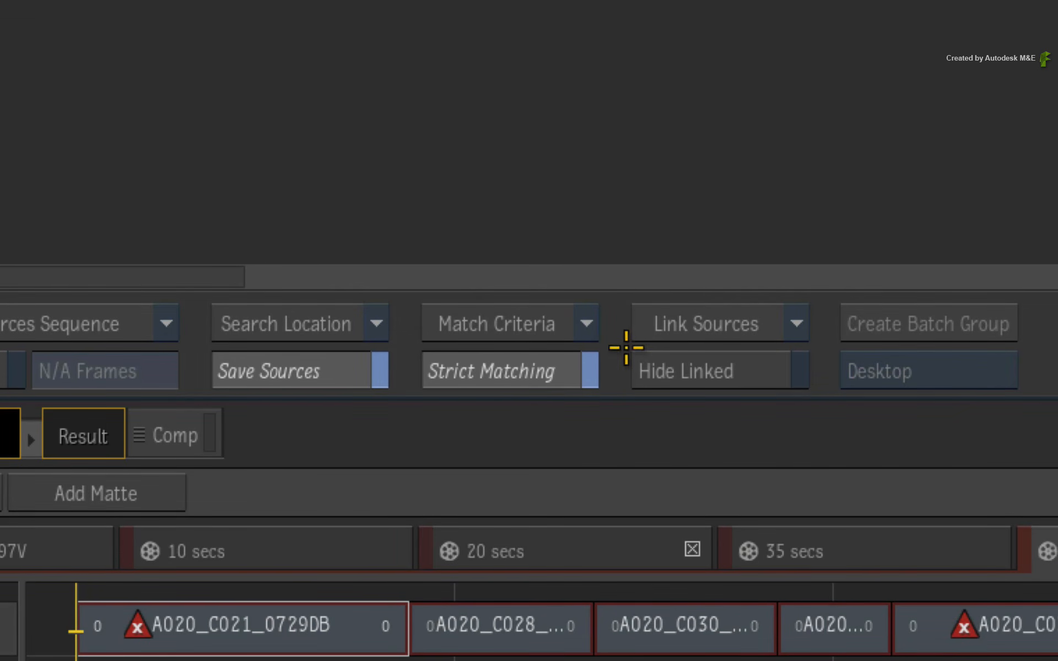
pyautogui.click(588, 321)
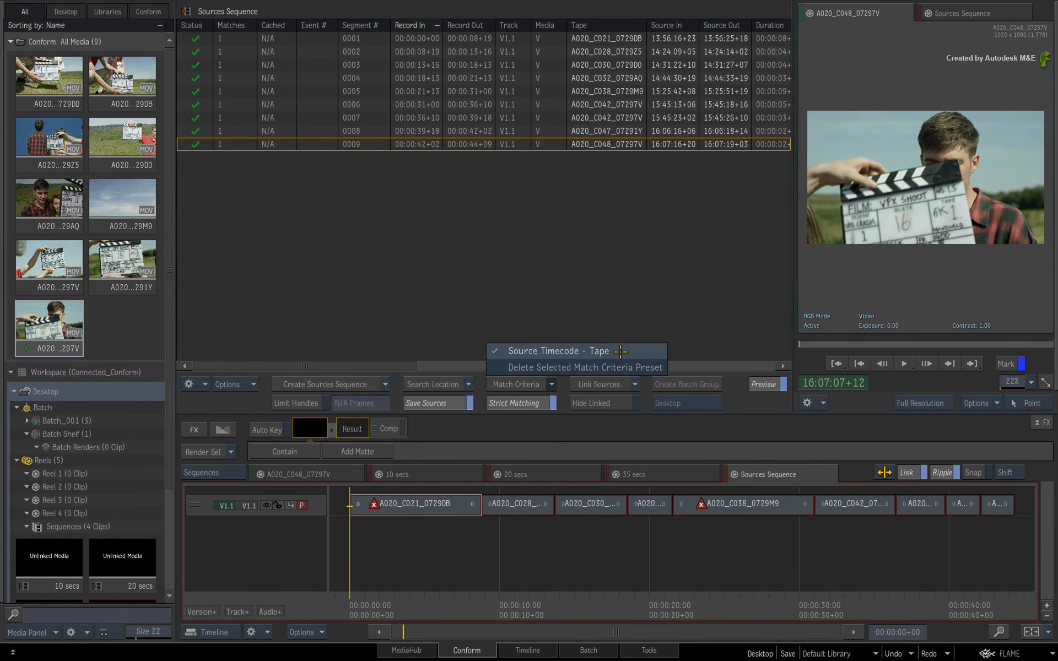
# Apply the Source Timecode - Tape match criteria preset, try Limit Handles on and off, and leave Save Sources enabled.
pyautogui.click(621, 351)
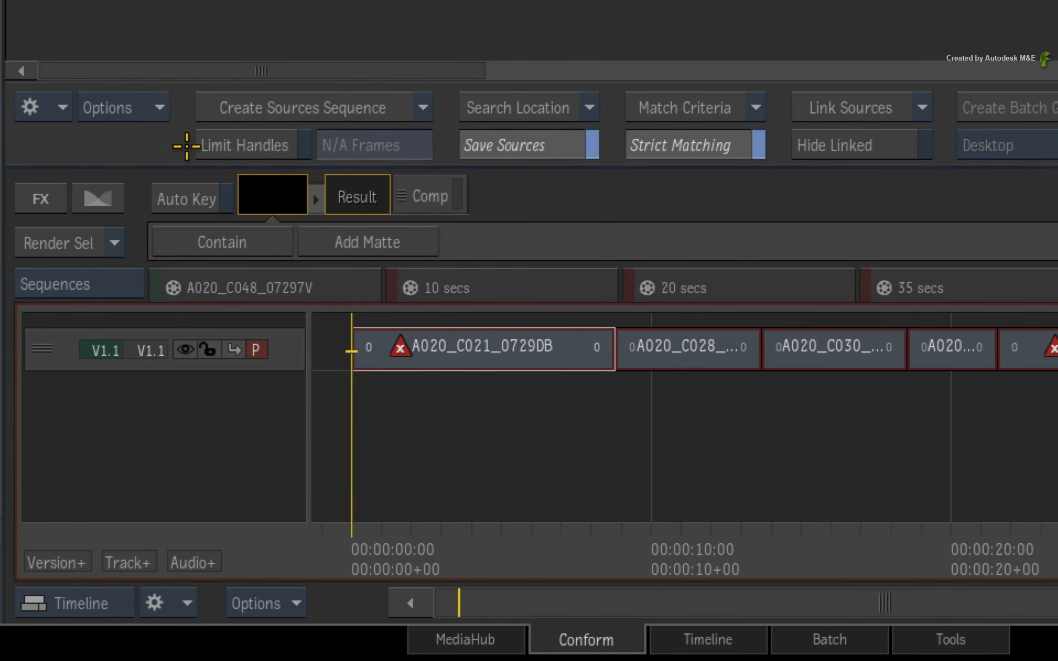
pyautogui.click(234, 145)
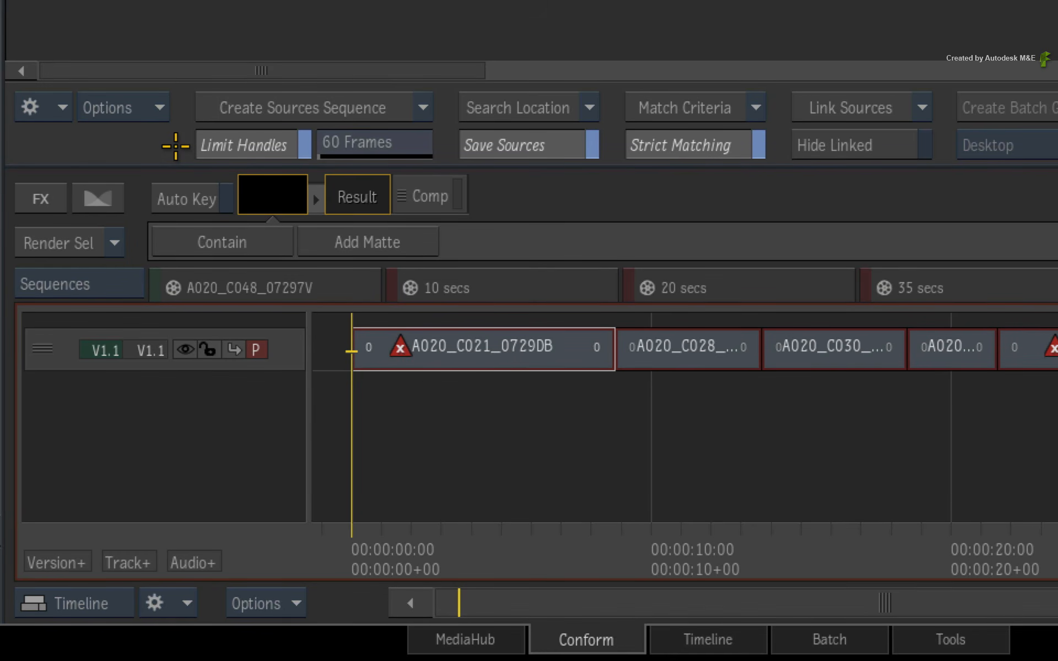
pyautogui.click(220, 145)
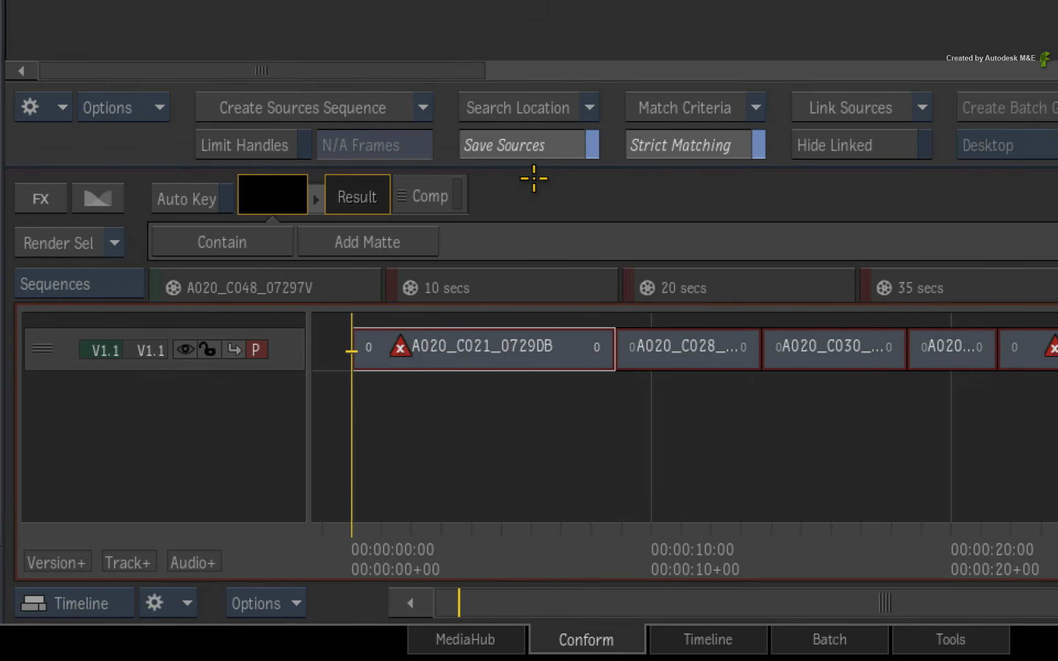
pyautogui.click(564, 145)
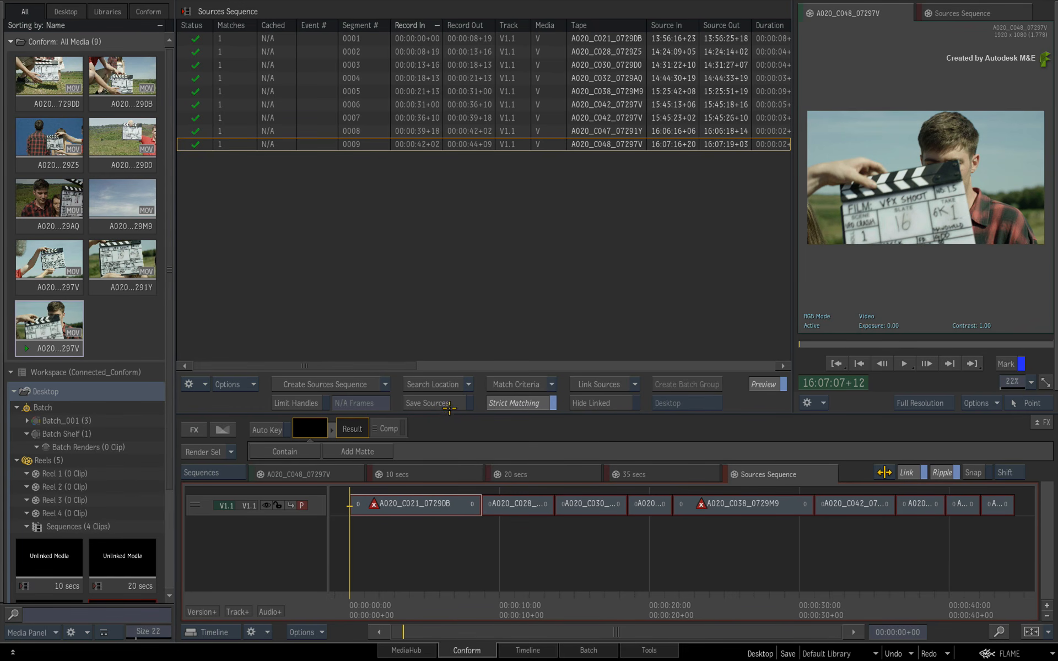
pyautogui.click(454, 403)
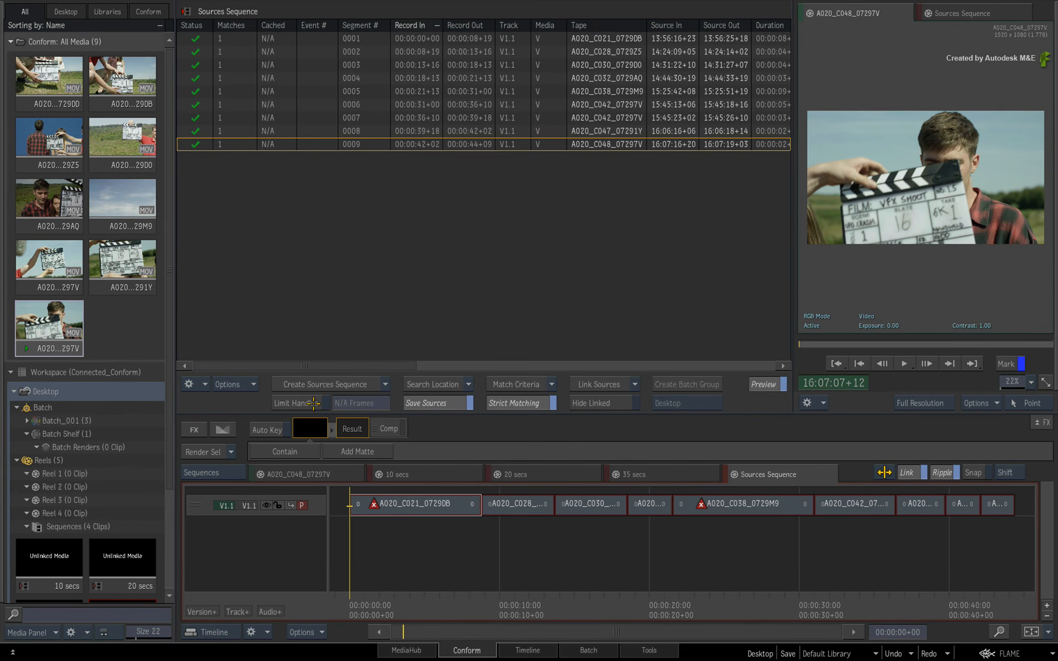
# Limit the source handles to 15 frames and link the matched sources.
pyautogui.click(313, 403)
pyautogui.click(353, 402)
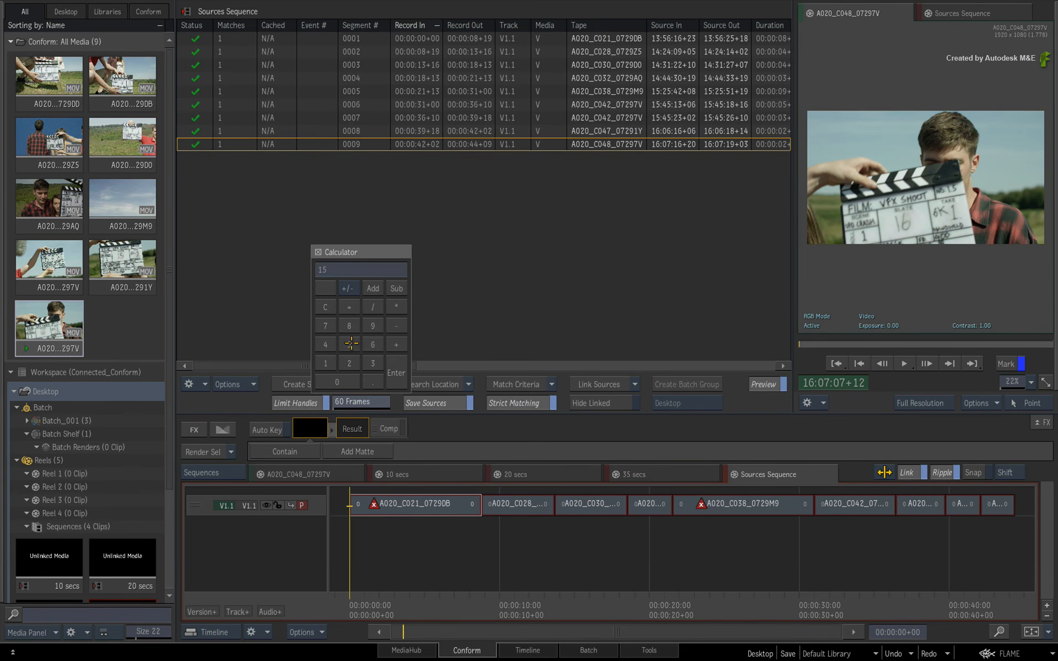
pyautogui.click(397, 372)
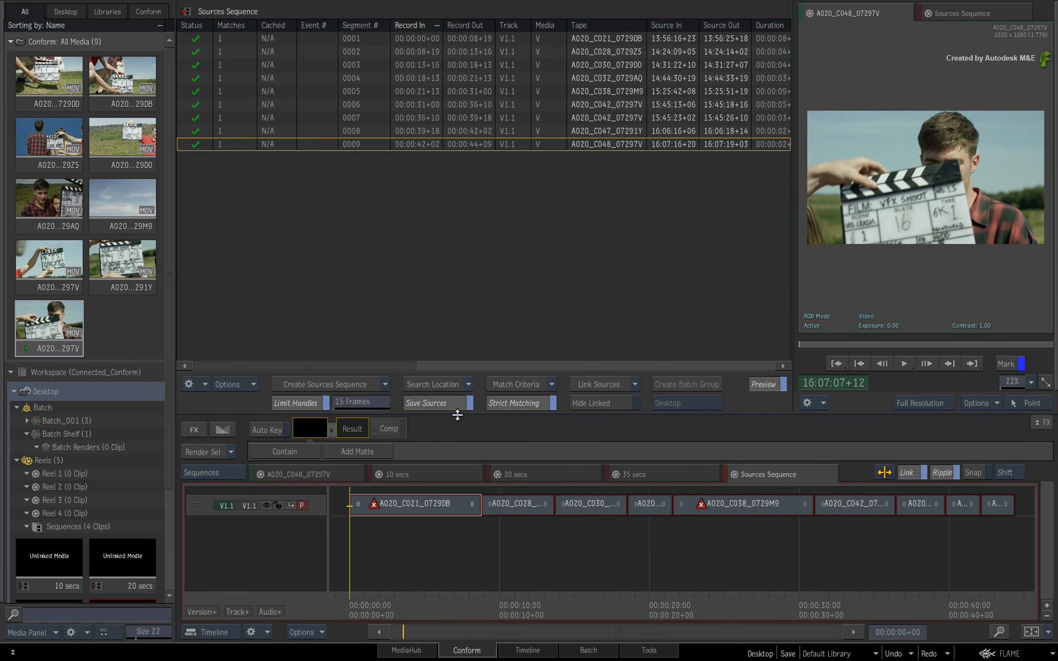
pyautogui.click(579, 382)
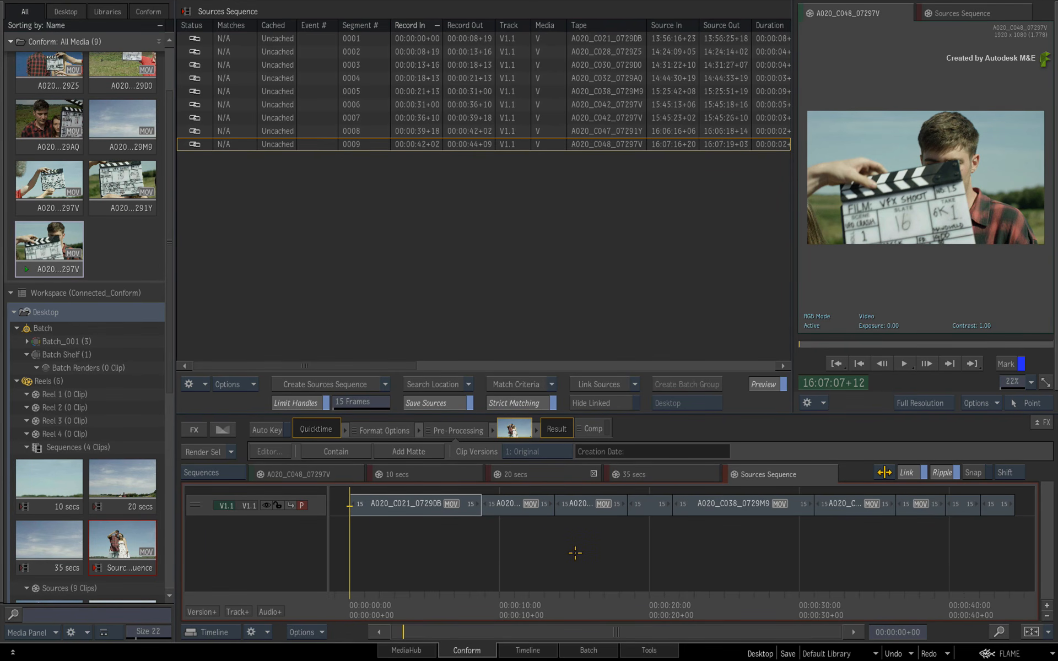
# Review the linked media in the 35 secs, 20 secs and 10 secs sequences by scrubbing through their timelines.
pyautogui.click(643, 469)
pyautogui.moveTo(770, 604); pyautogui.dragTo(445, 568)
pyautogui.click(567, 472)
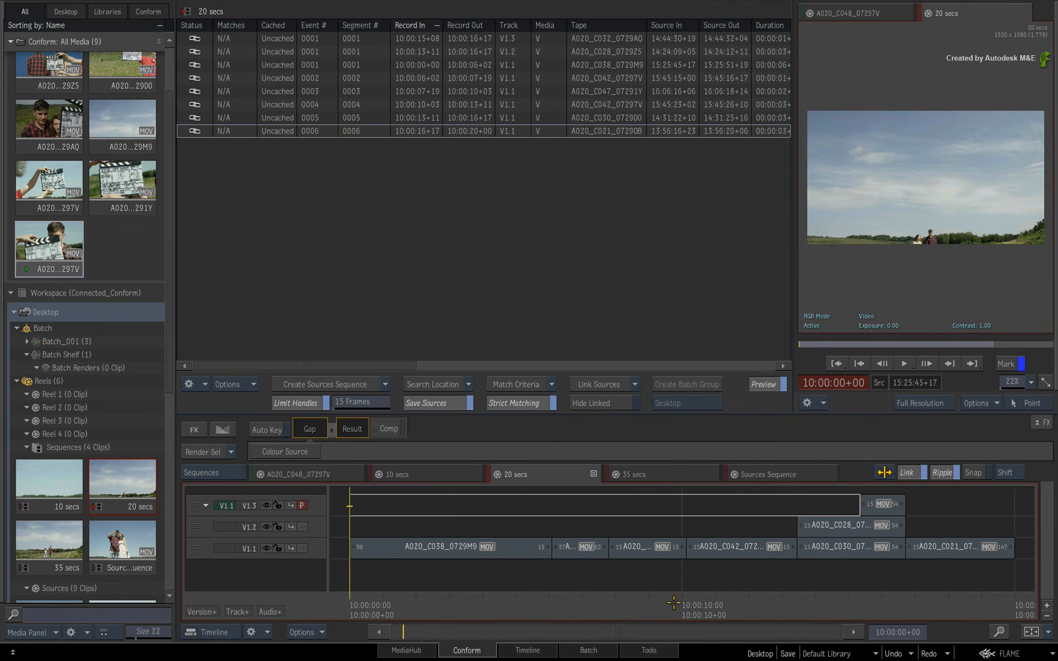
pyautogui.moveTo(545, 575); pyautogui.dragTo(659, 575)
pyautogui.click(397, 476)
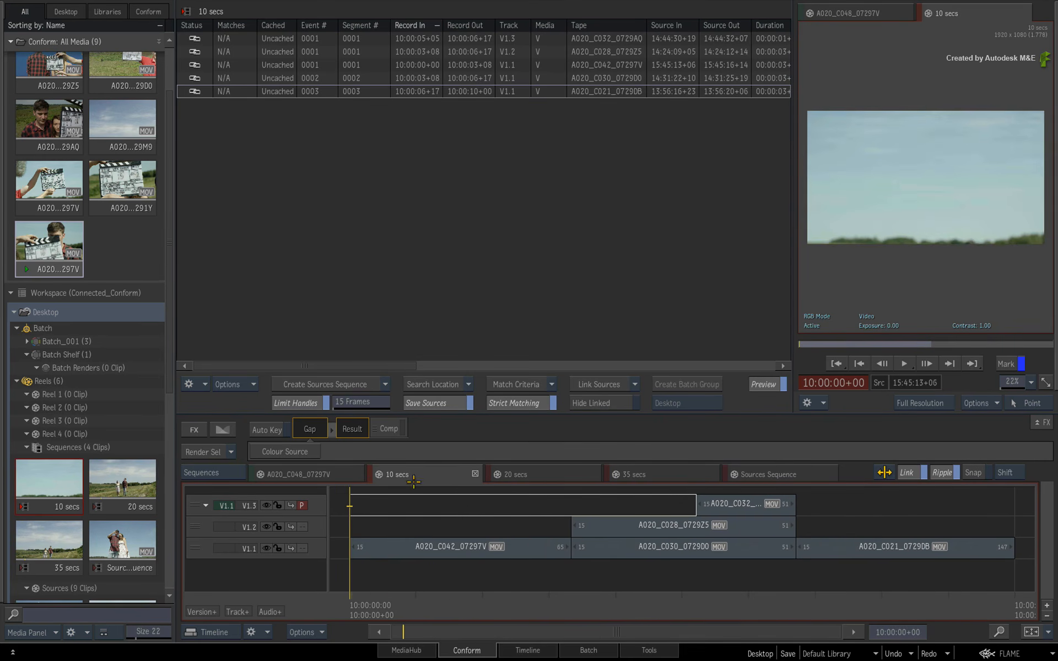
pyautogui.moveTo(384, 599); pyautogui.dragTo(413, 523)
pyautogui.click(546, 474)
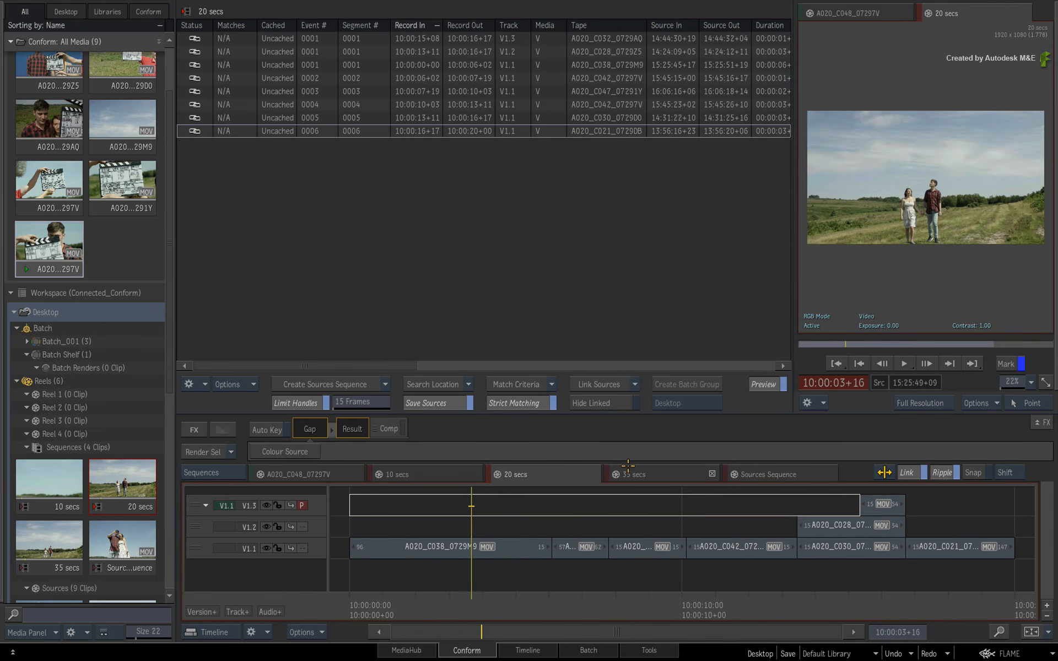
pyautogui.click(659, 475)
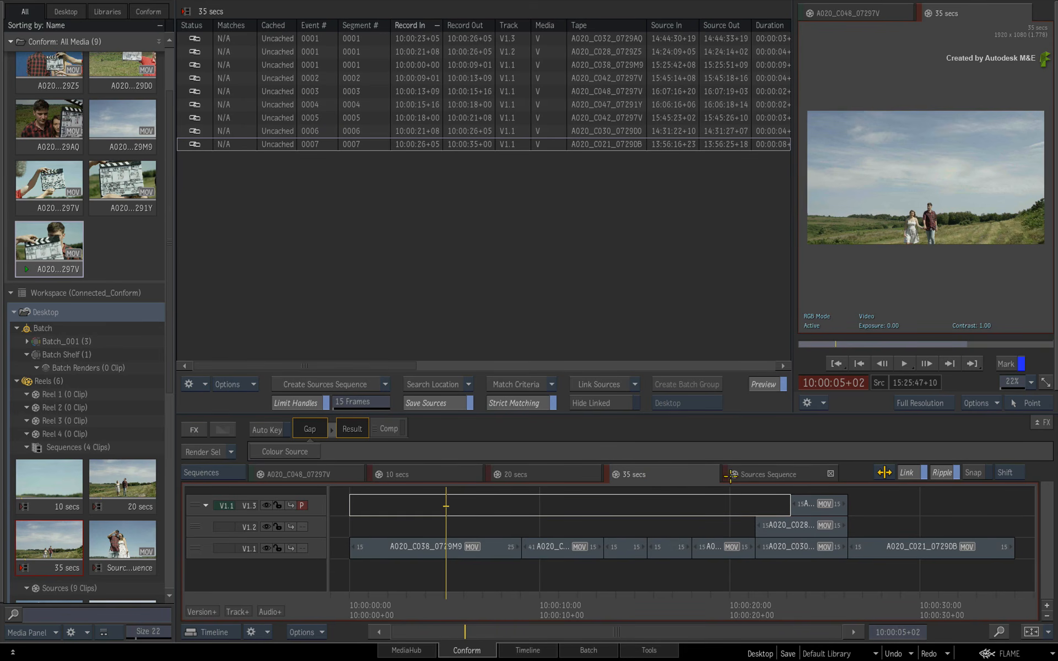
# Scrub through the first segment of the Sources Sequence, A020_C021_0729DB, to check its linked footage.
pyautogui.click(772, 475)
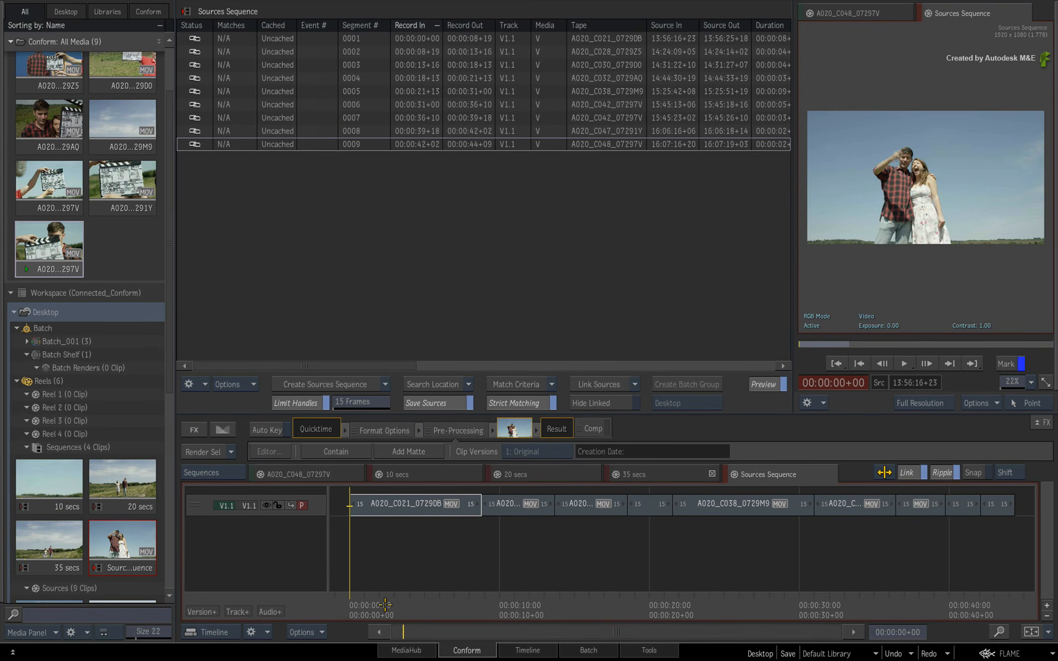
pyautogui.moveTo(369, 607)
pyautogui.mouseDown()
pyautogui.moveTo(502, 582)
pyautogui.moveTo(382, 594)
pyautogui.mouseUp()
pyautogui.click(408, 504)
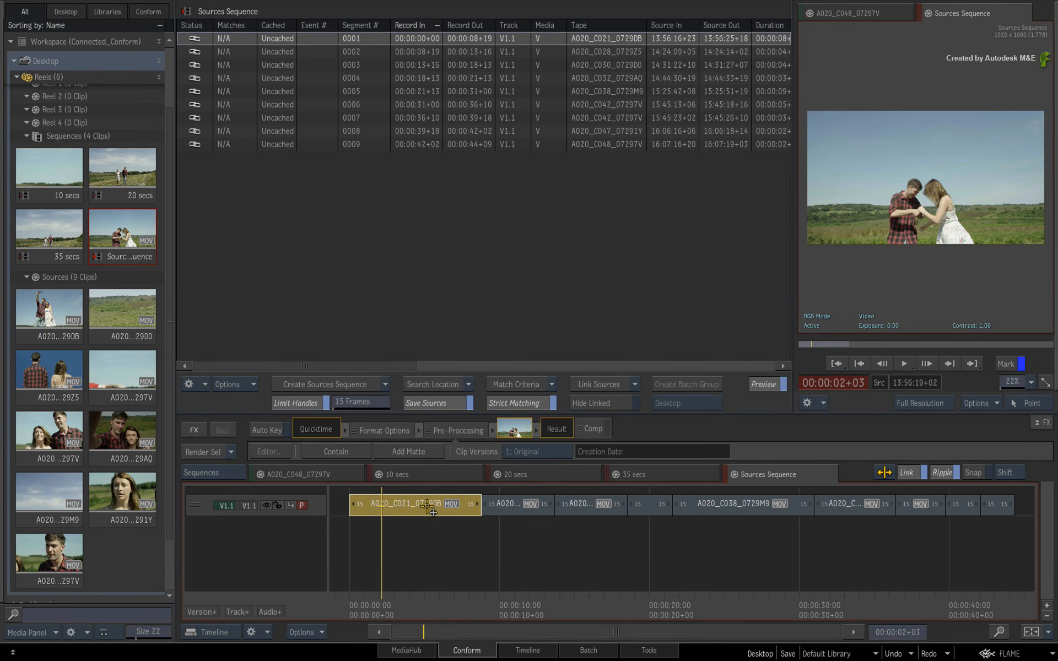
pyautogui.click(401, 603)
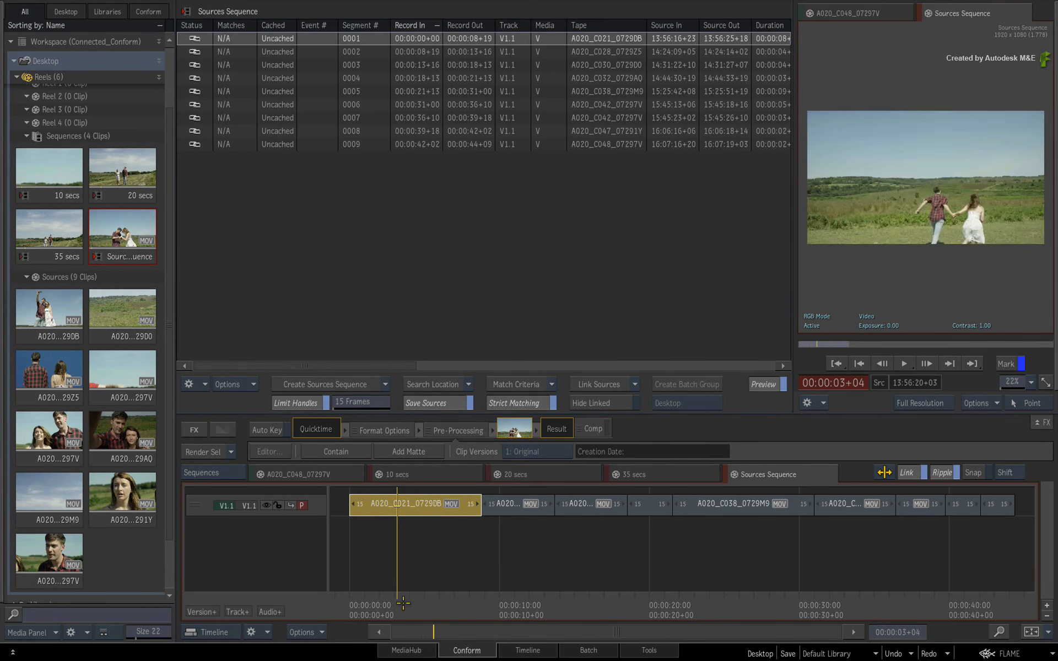
pyautogui.moveTo(403, 602); pyautogui.dragTo(416, 507)
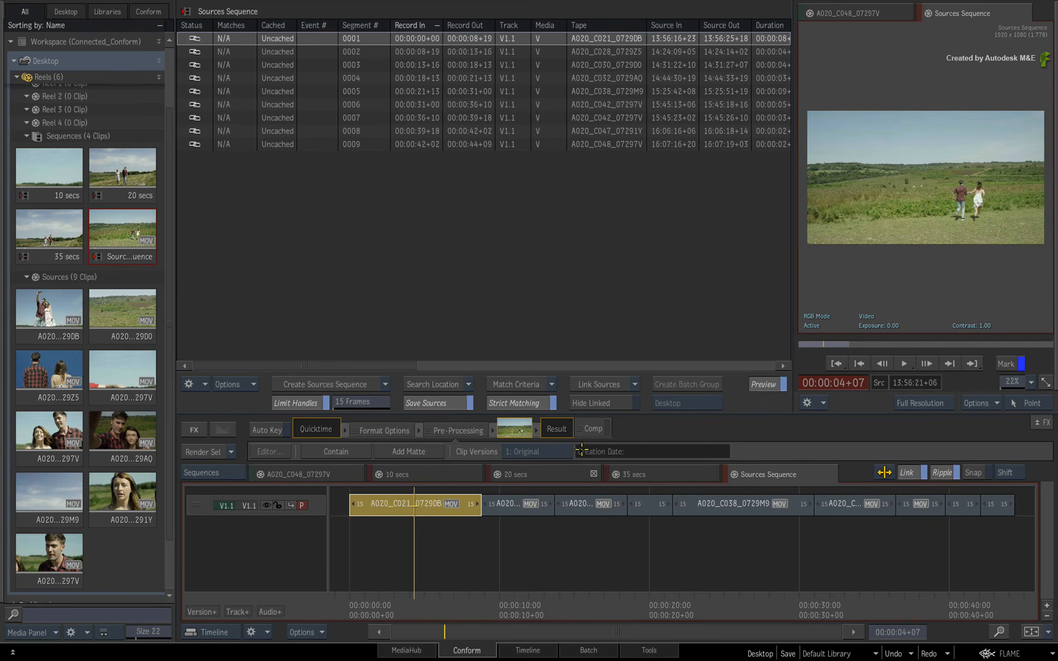
# Compare the 10 secs, 20 secs and 35 secs sequences with the Sources Sequence, checking the start of its first segment.
pyautogui.click(579, 475)
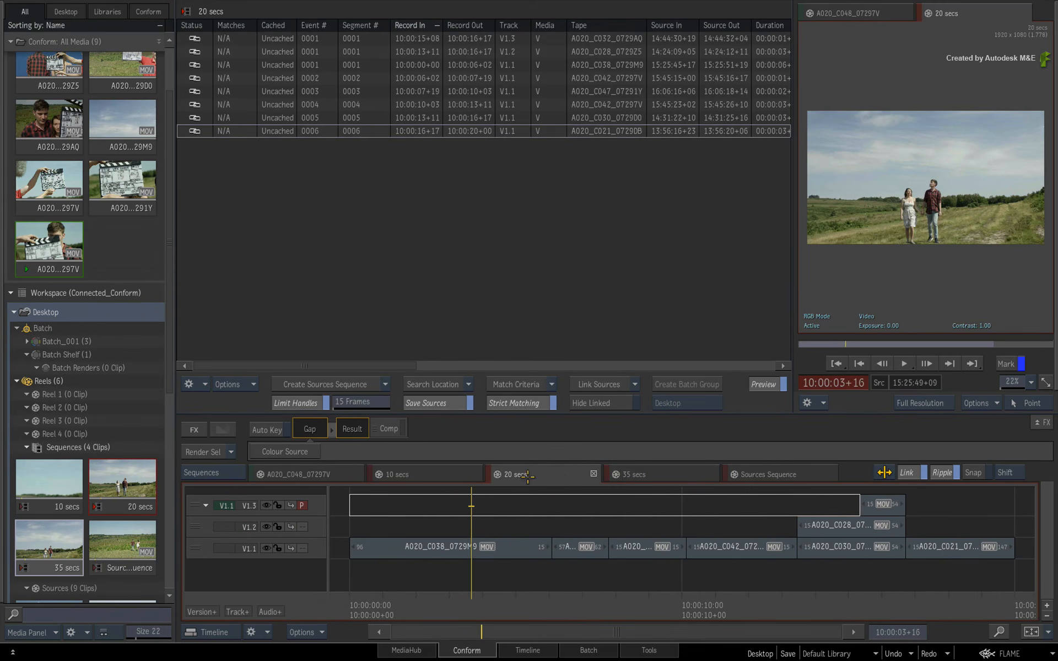
pyautogui.click(460, 476)
pyautogui.click(529, 475)
pyautogui.click(655, 475)
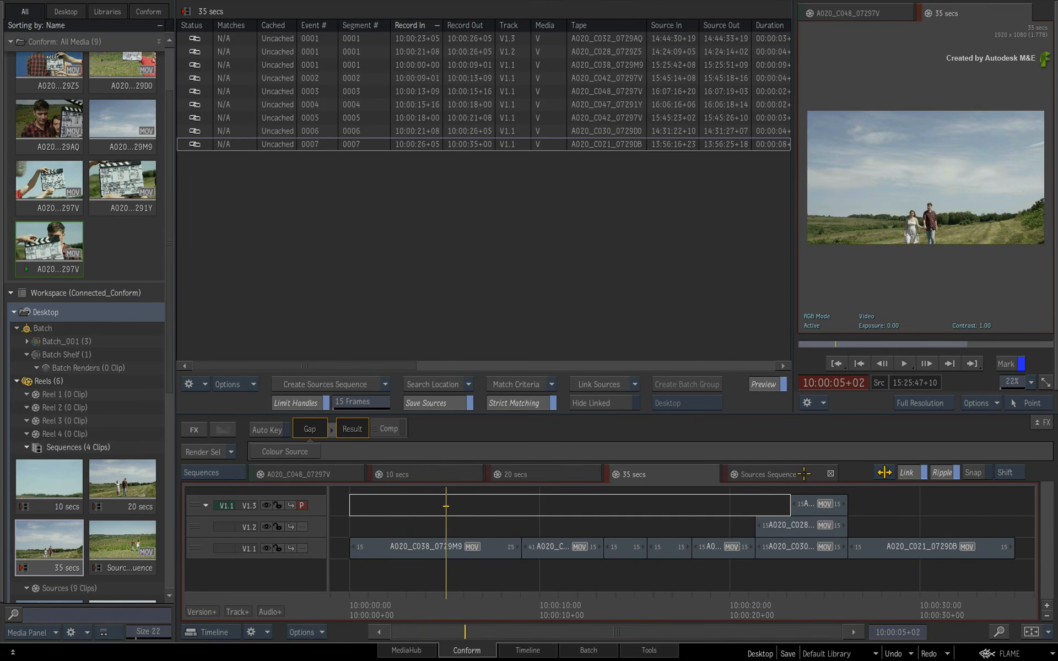
pyautogui.click(804, 474)
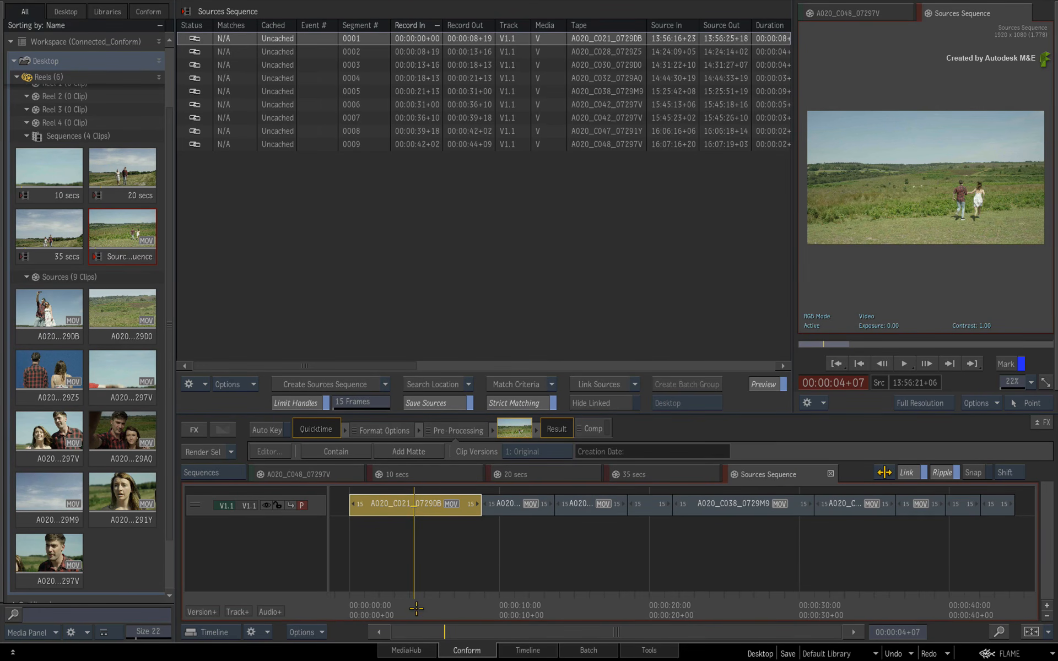
pyautogui.moveTo(416, 609); pyautogui.dragTo(358, 535)
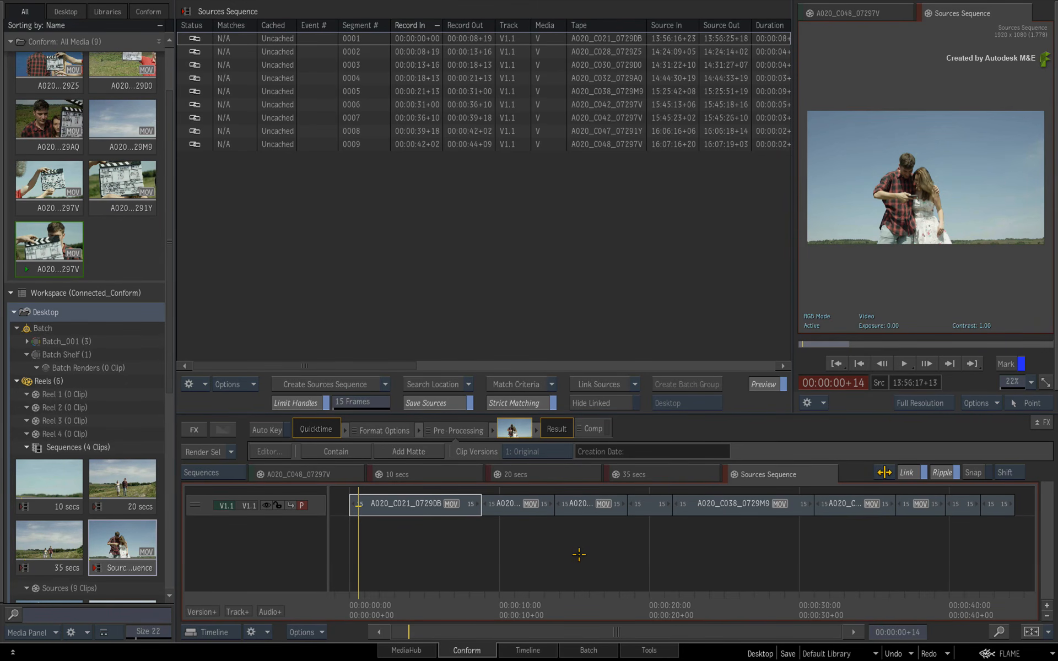
pyautogui.click(680, 473)
pyautogui.click(559, 476)
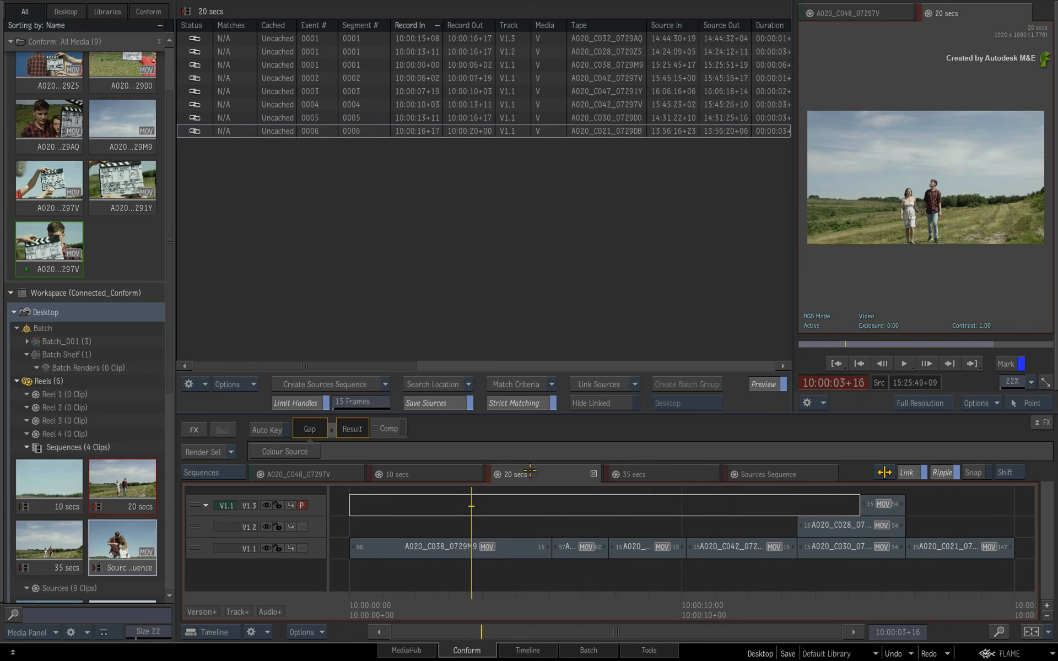
pyautogui.click(447, 475)
pyautogui.click(555, 474)
pyautogui.click(671, 472)
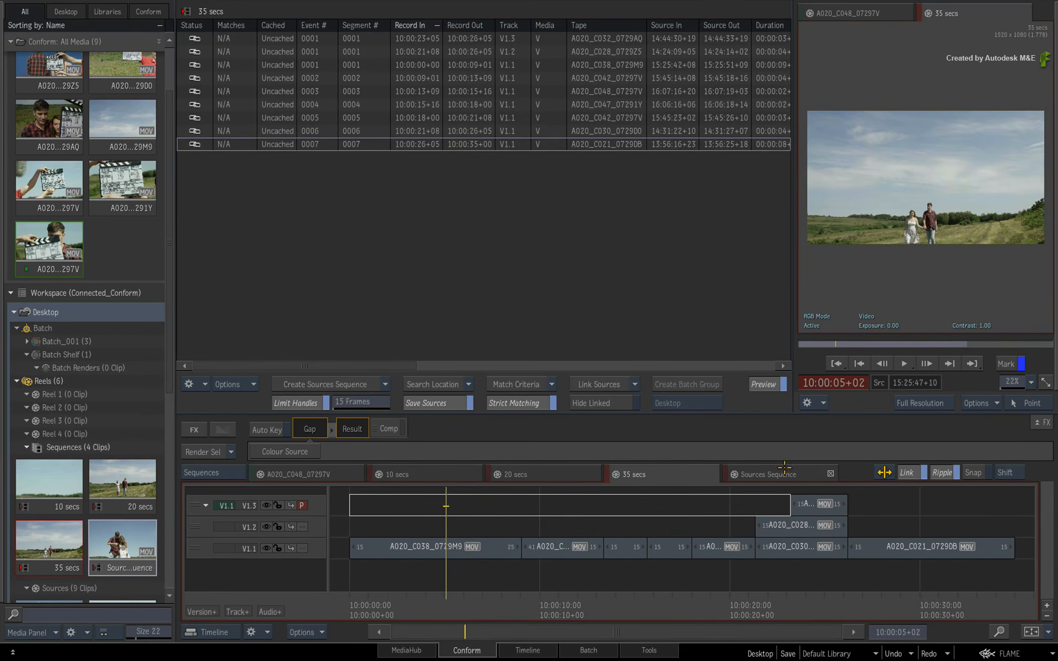
pyautogui.click(805, 471)
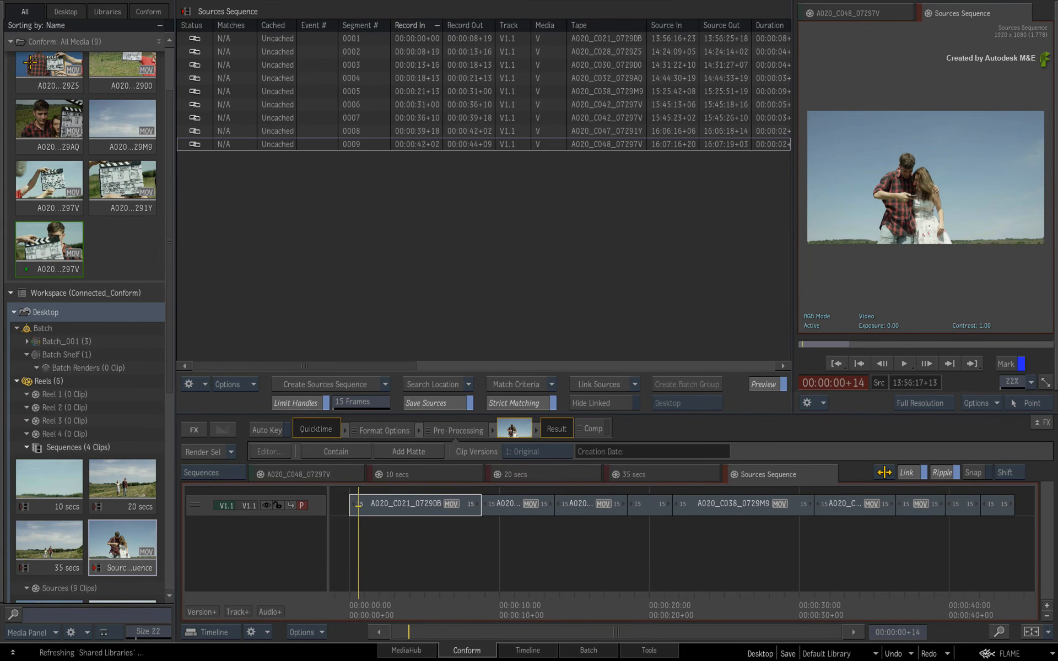
# Collapse the Conform: All Media group and the Sources reel, reviewing the three edit sequences and the Sources Sequence in between.
pyautogui.click(10, 41)
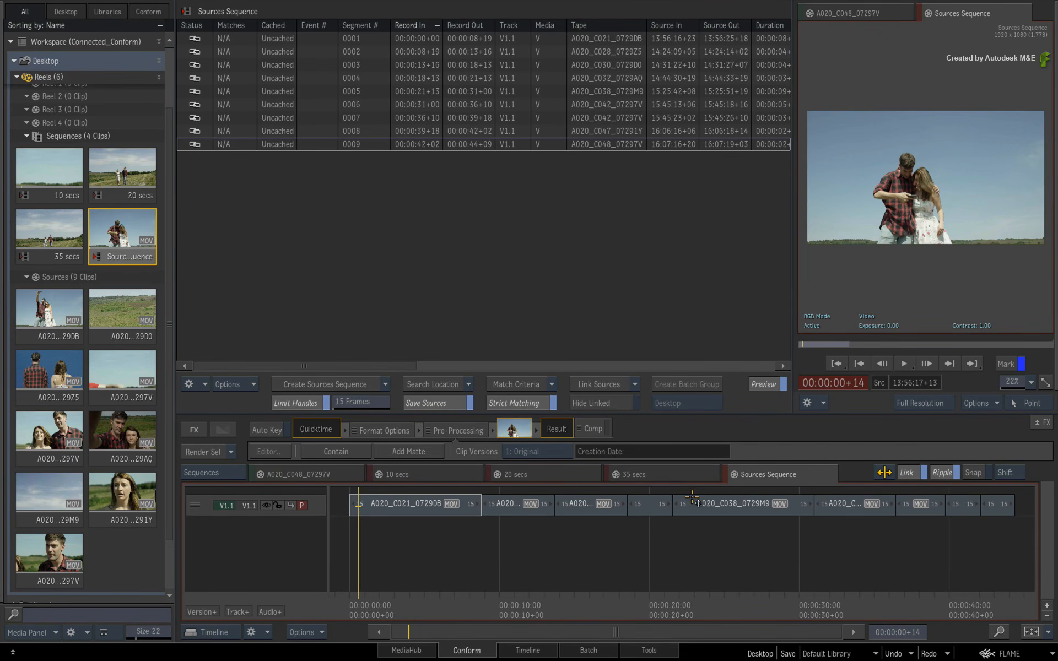
pyautogui.click(664, 478)
pyautogui.click(571, 478)
pyautogui.click(458, 475)
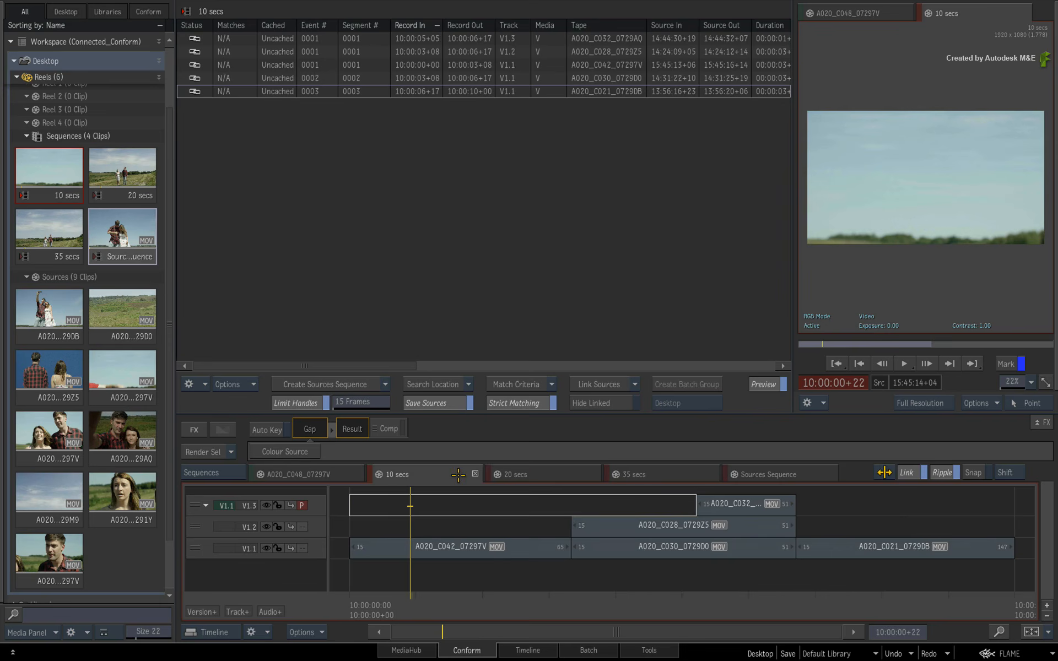
pyautogui.click(521, 472)
pyautogui.click(656, 472)
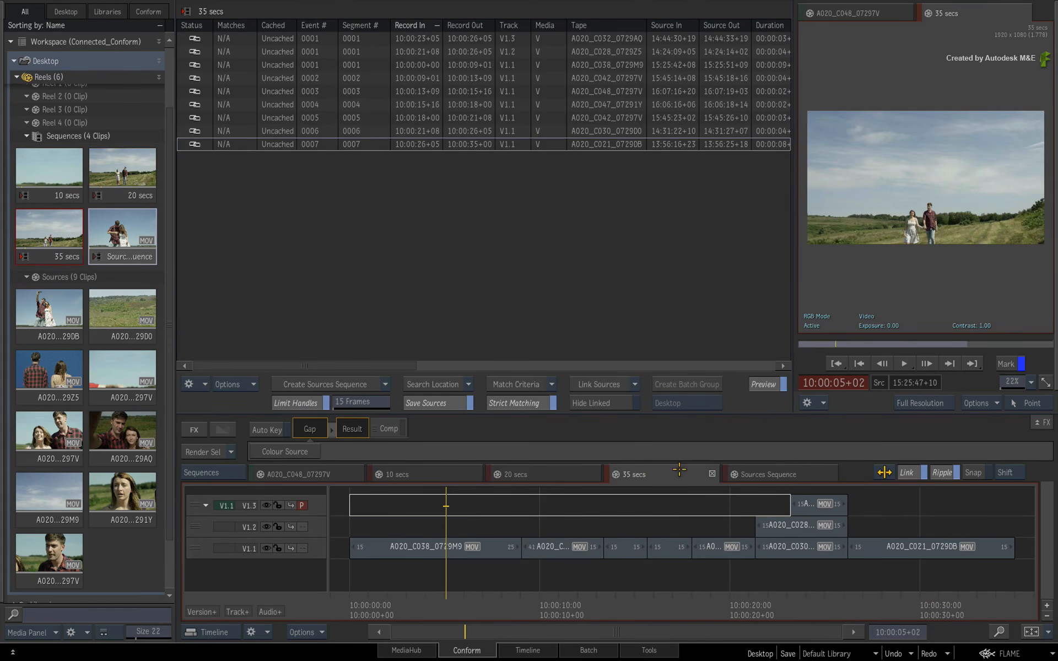
pyautogui.click(795, 474)
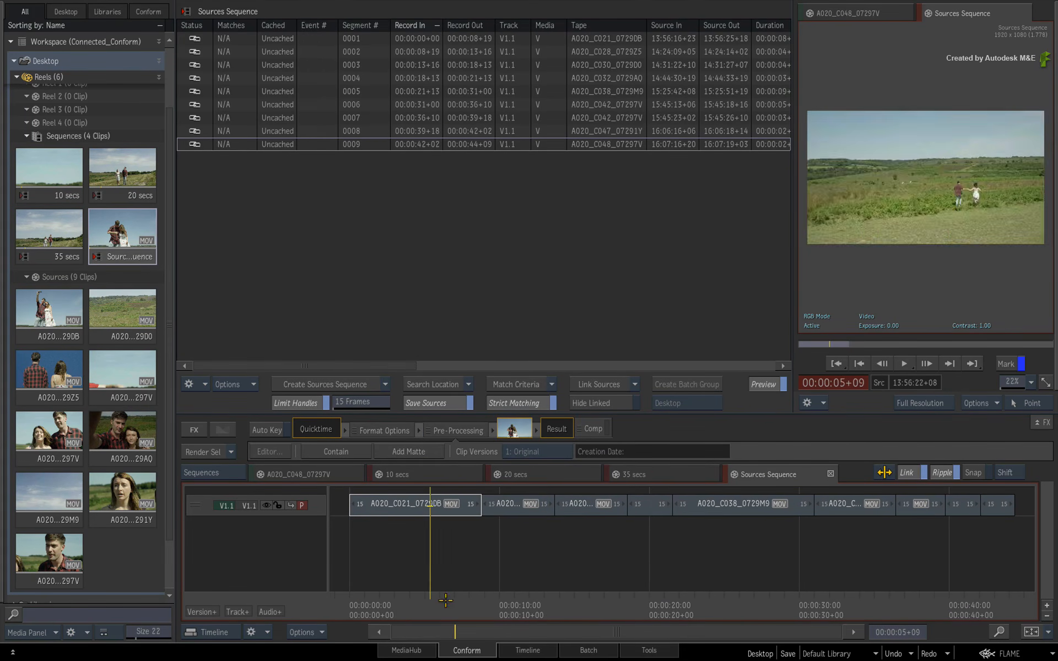
pyautogui.moveTo(446, 600); pyautogui.dragTo(366, 514)
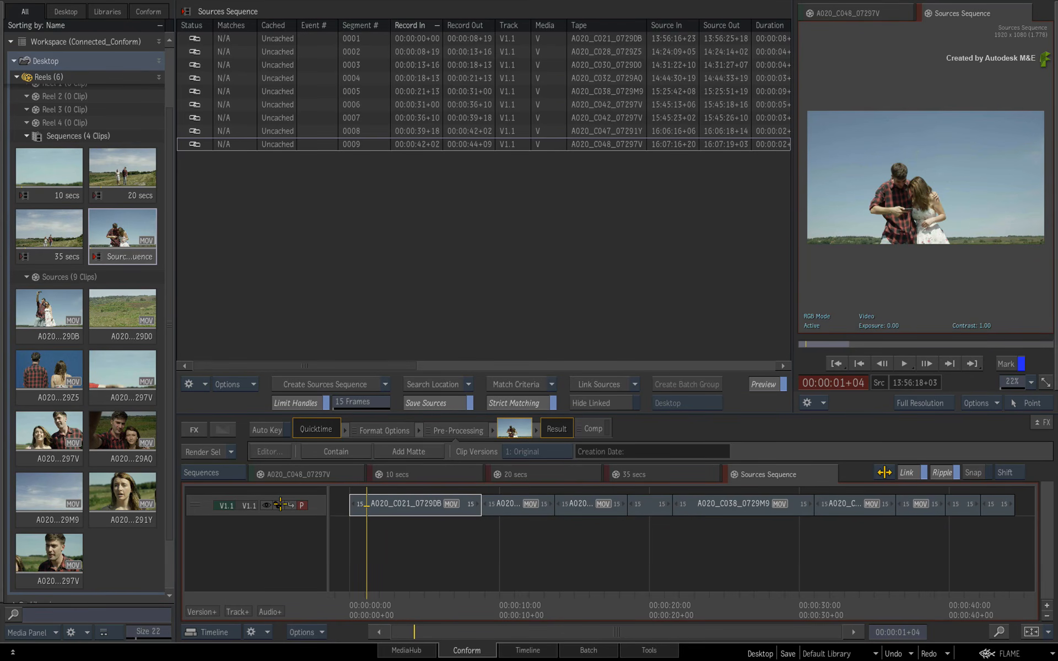
pyautogui.click(24, 276)
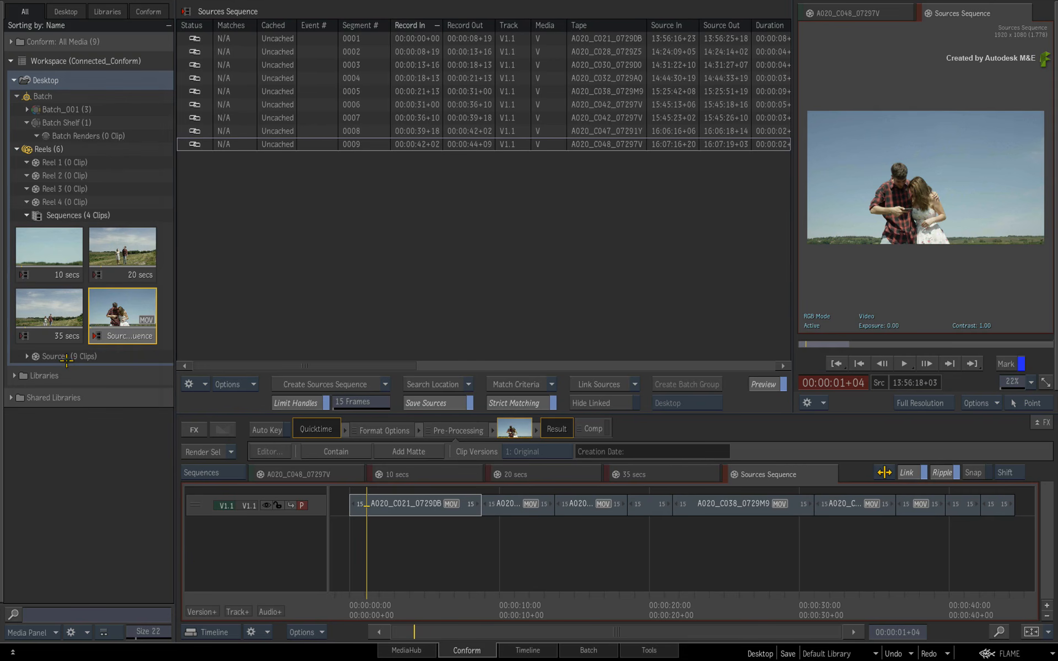